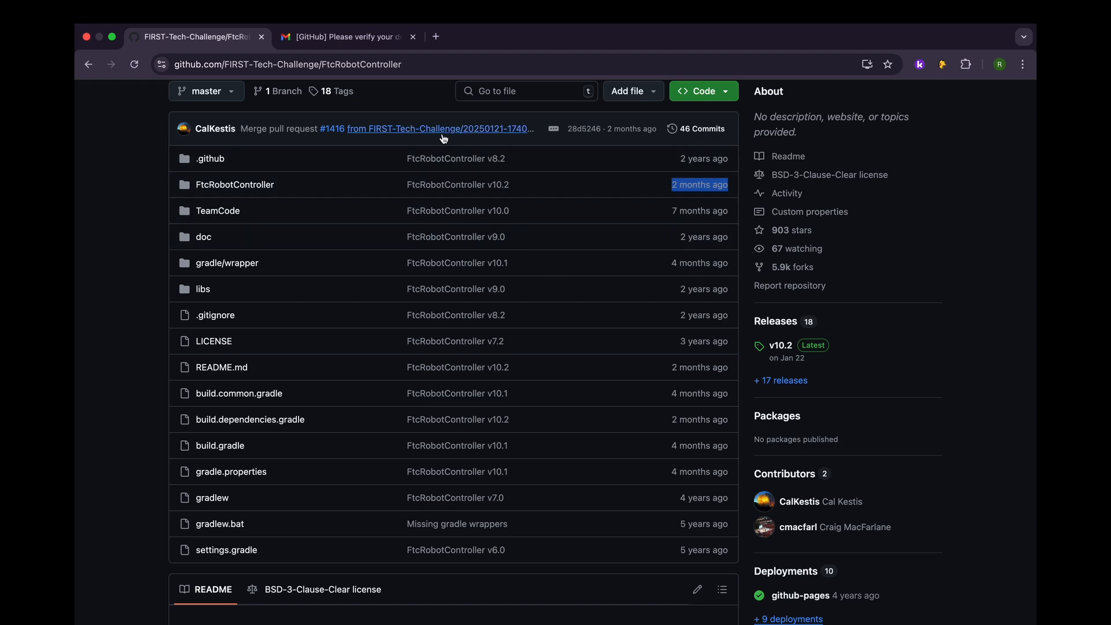
# Step: Search all of GitHub for "pedro pathing"
pyautogui.scroll(3, 501, 173)
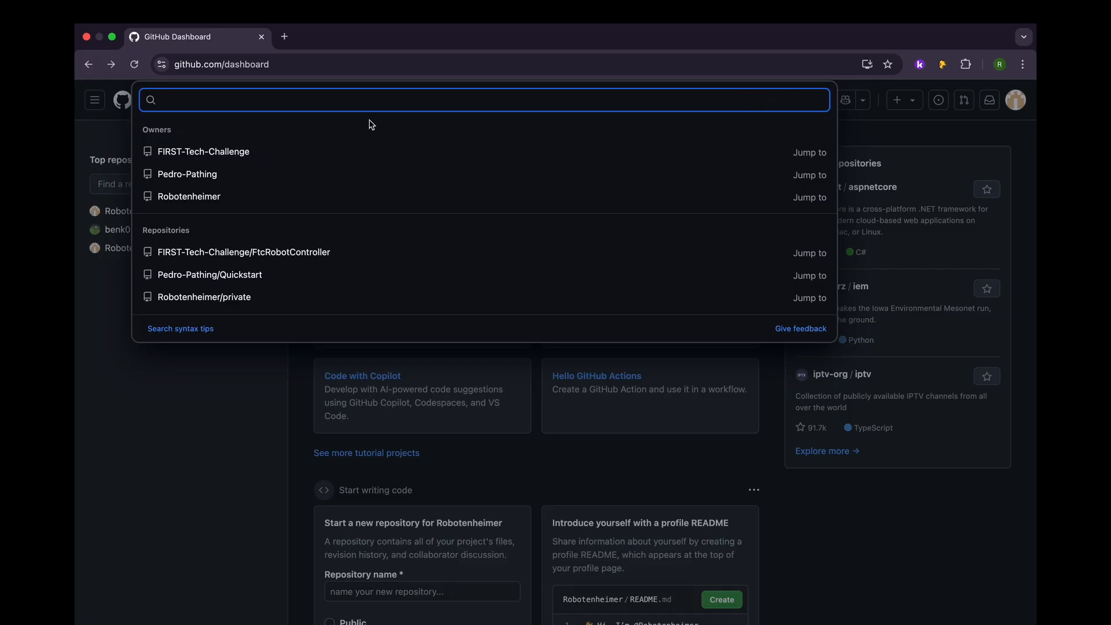
pyautogui.write('pedro')
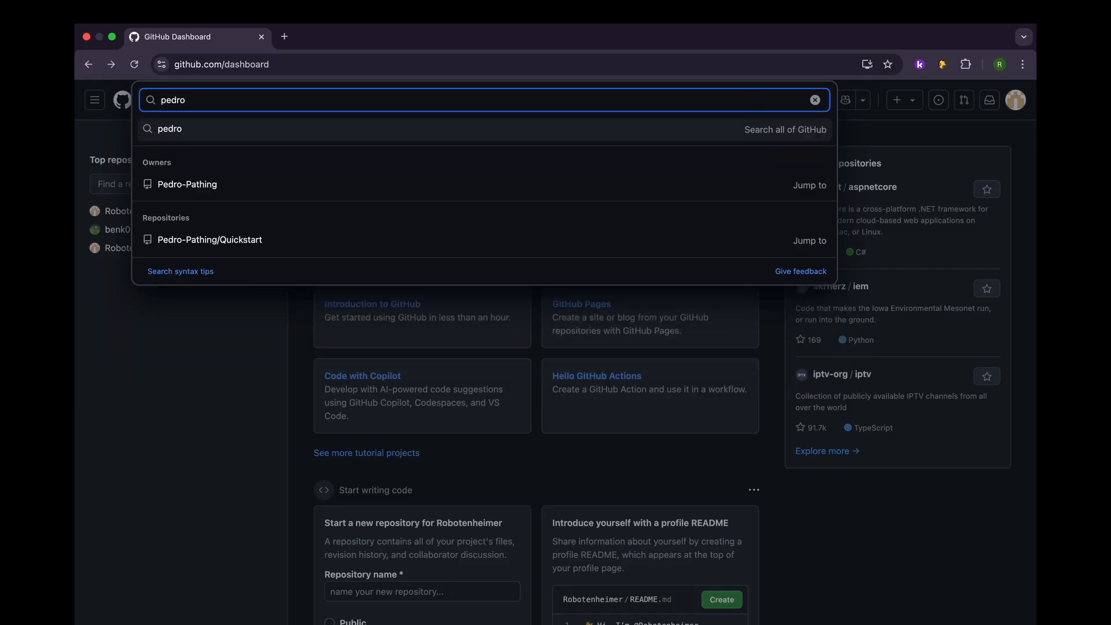
pyautogui.write(' pathing')
pyautogui.press('Return')
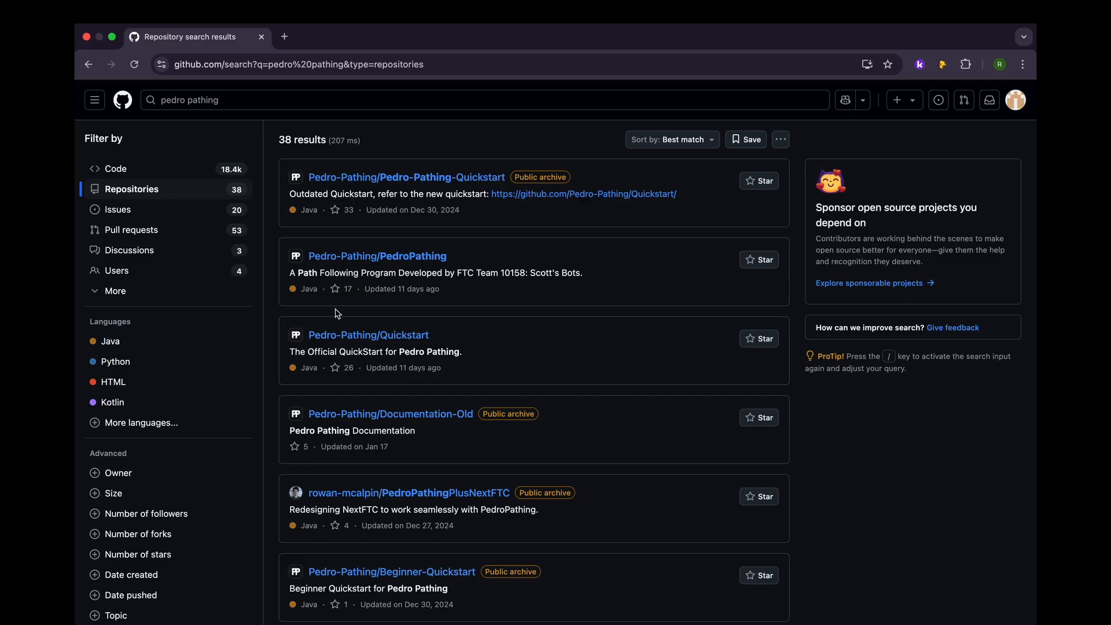
# Step: Find the official Pedro Pathing quickstart among the search results and open the Pedro-Pathing/Quickstart repository
pyautogui.scroll(-1, 338, 313)
pyautogui.moveTo(291, 333); pyautogui.dragTo(367, 350)
pyautogui.click(382, 323)
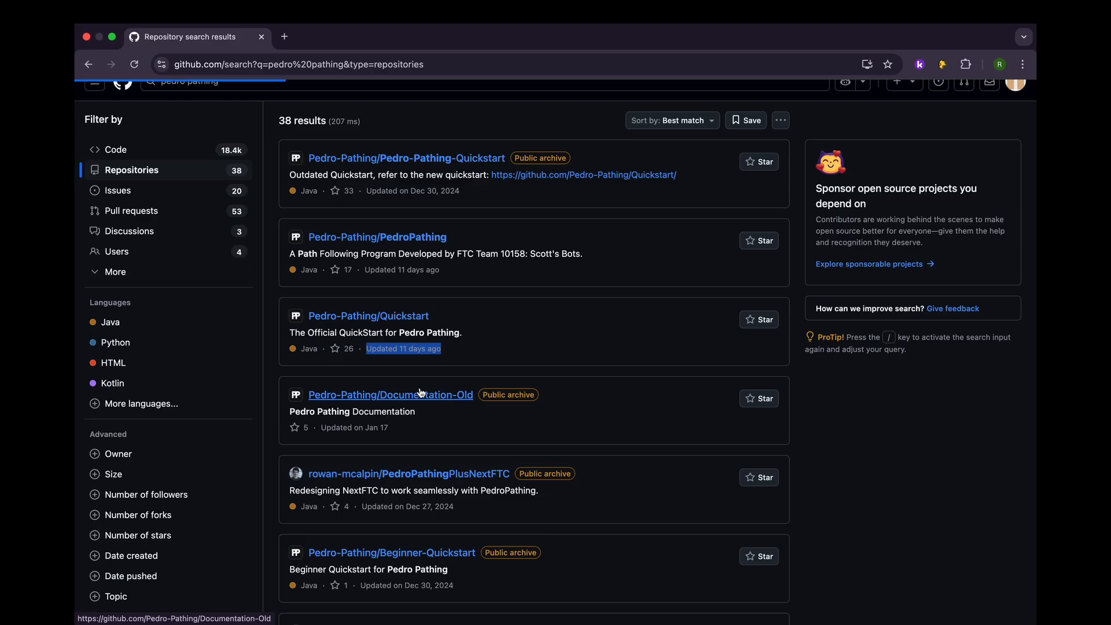
# Step: Examine the Quickstart file list, checking which FtcRobotController version build.gradle and gradle.properties are based on
pyautogui.scroll(-3, 466, 353)
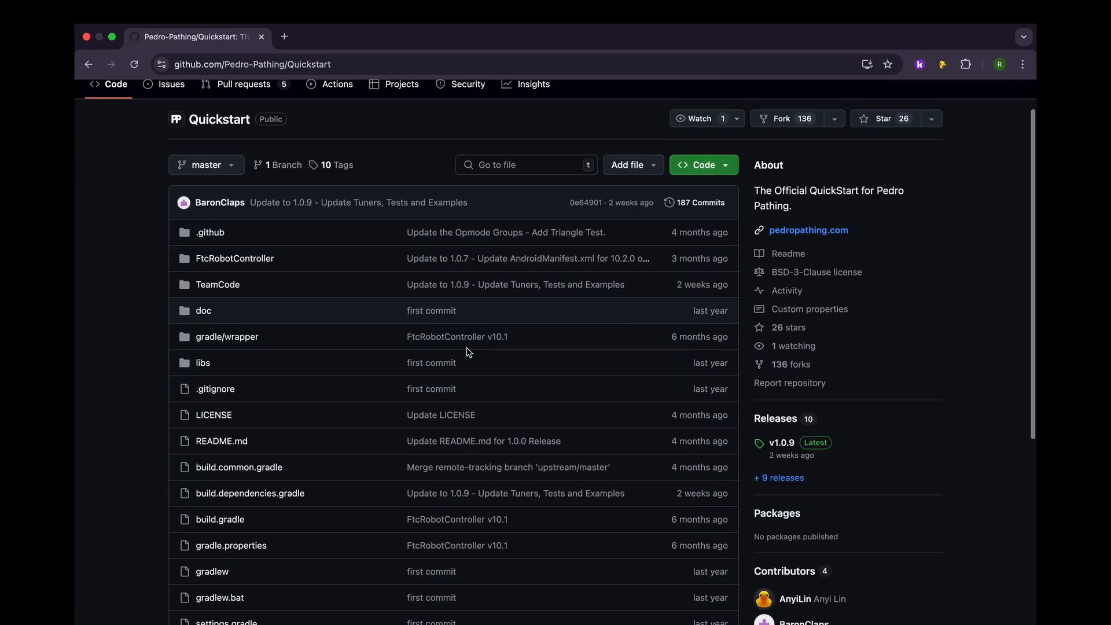
pyautogui.moveTo(509, 513); pyautogui.dragTo(409, 513)
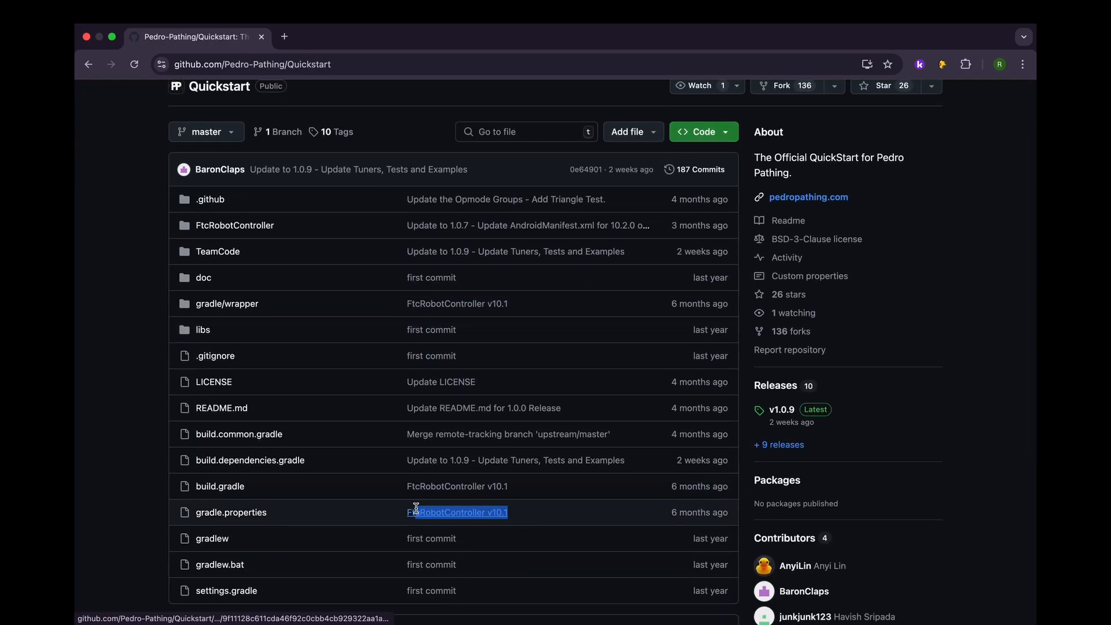
pyautogui.click(523, 503)
pyautogui.moveTo(505, 490); pyautogui.dragTo(396, 490)
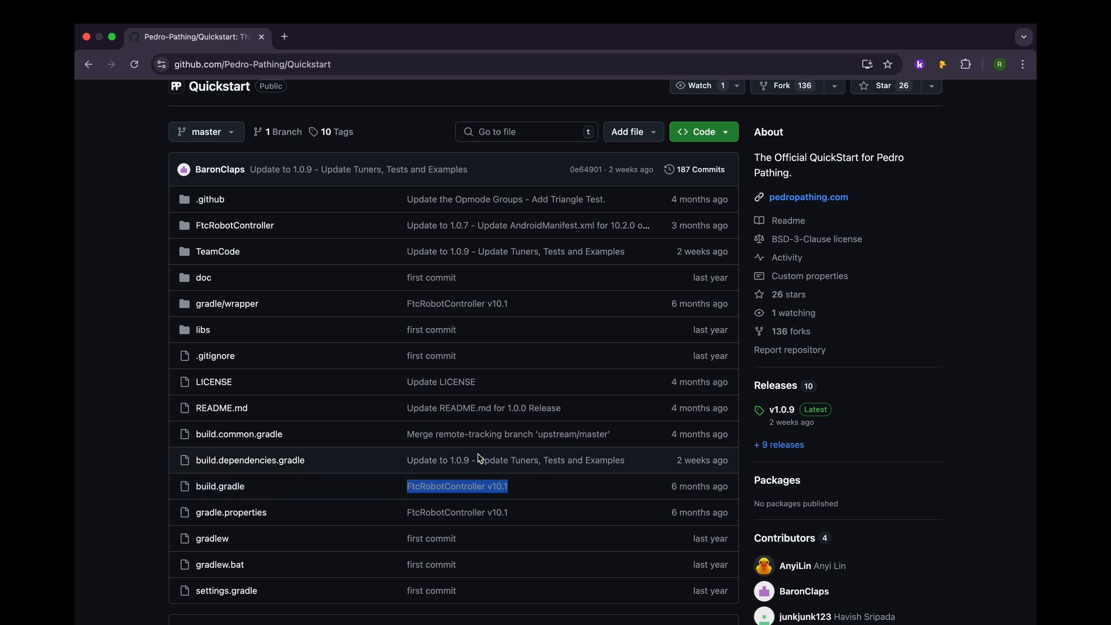
pyautogui.scroll(-7, 440, 474)
pyautogui.scroll(6, 478, 457)
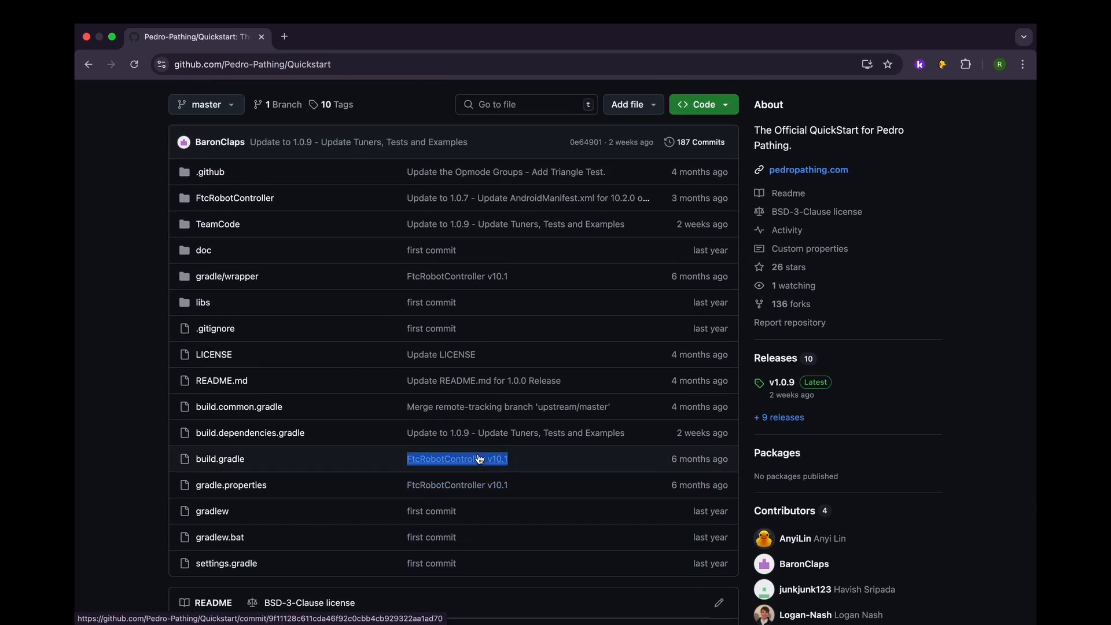
pyautogui.scroll(2, 478, 458)
pyautogui.scroll(1, 478, 458)
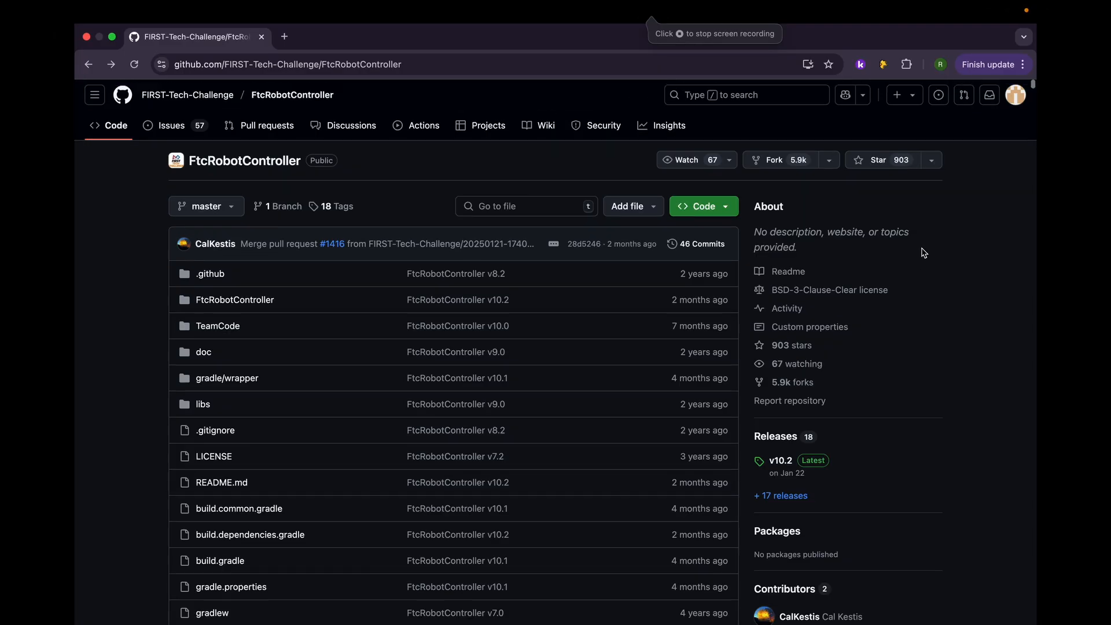
# Step: Fork FIRST-Tech-Challenge/FtcRobotController into the personal account under the name FtcRobotControllerr, copying only the master branch
pyautogui.scroll(1, 924, 253)
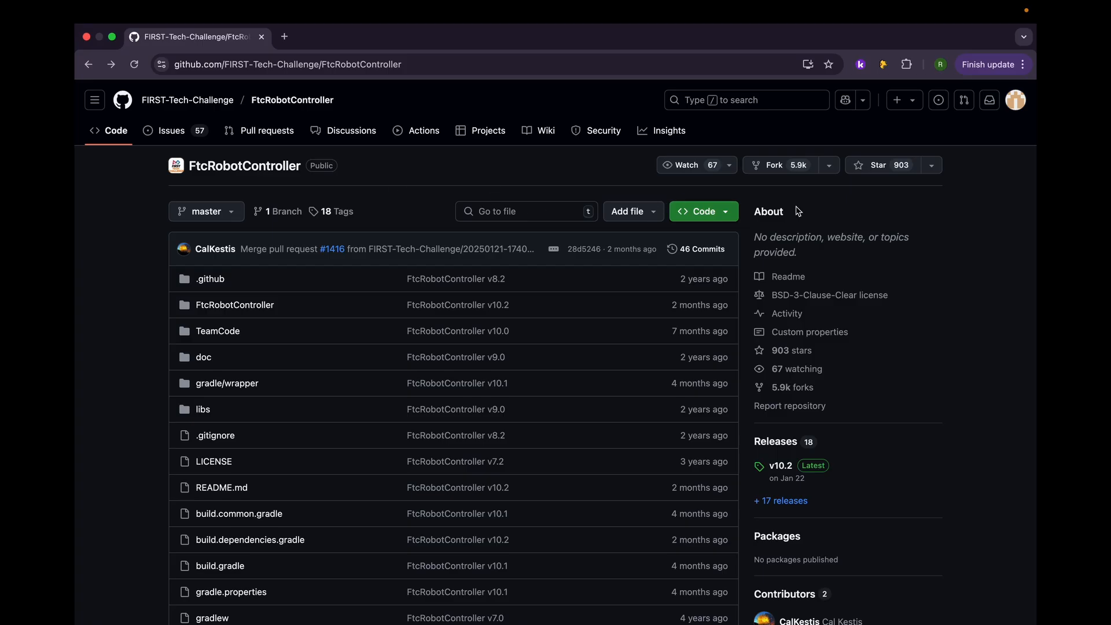
pyautogui.click(813, 173)
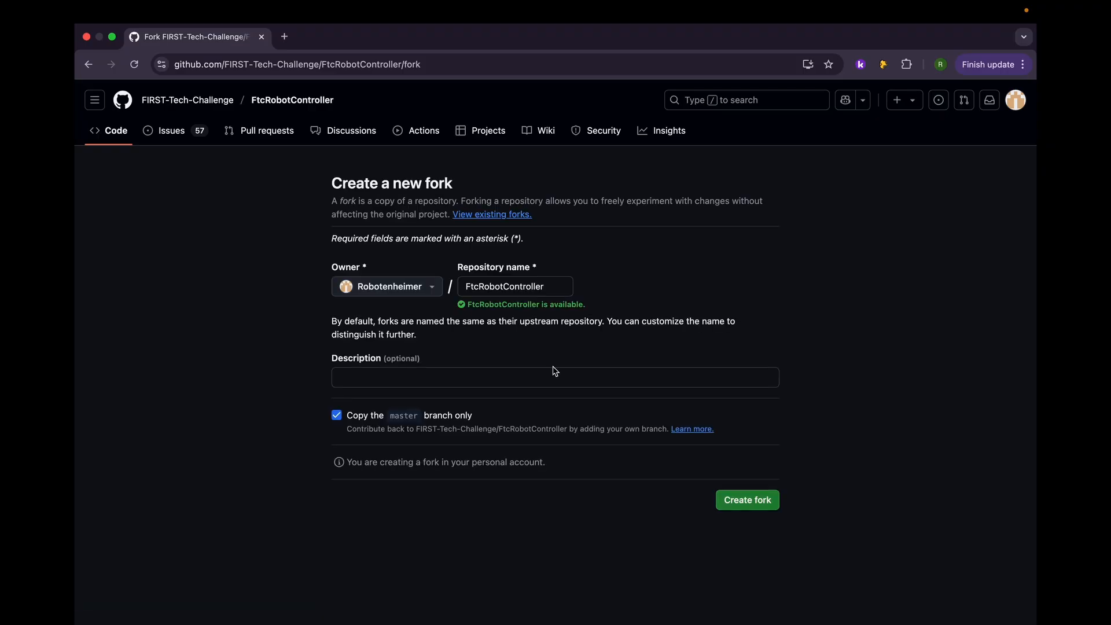
pyautogui.doubleClick(539, 292)
pyautogui.click(544, 293)
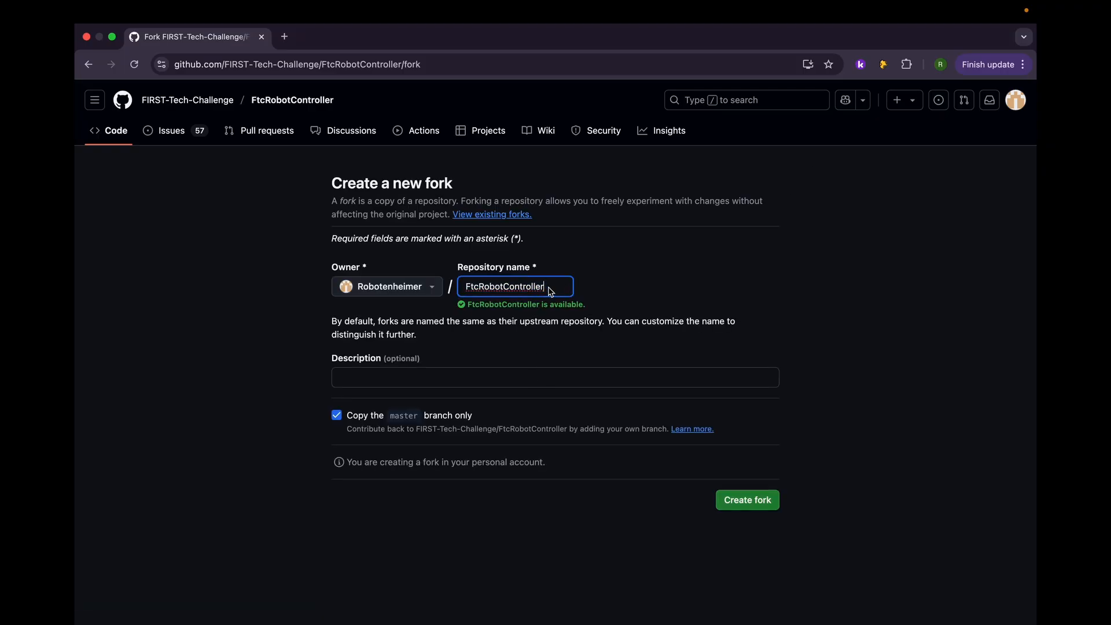
pyautogui.doubleClick(547, 293)
pyautogui.click(552, 291)
pyautogui.write('r')
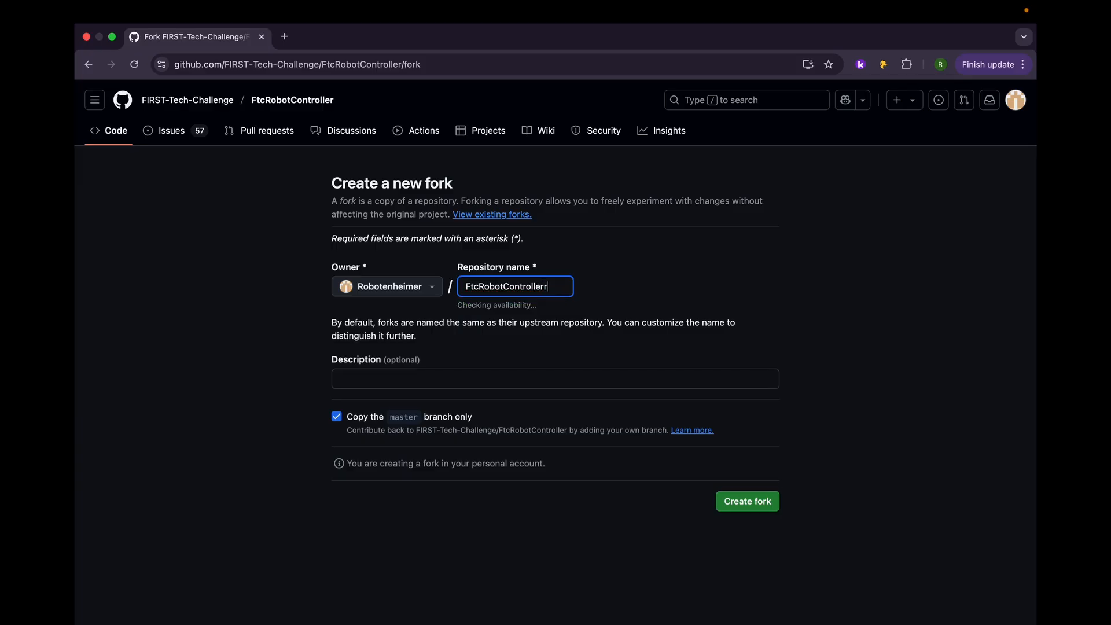
pyautogui.click(512, 377)
pyautogui.click(532, 358)
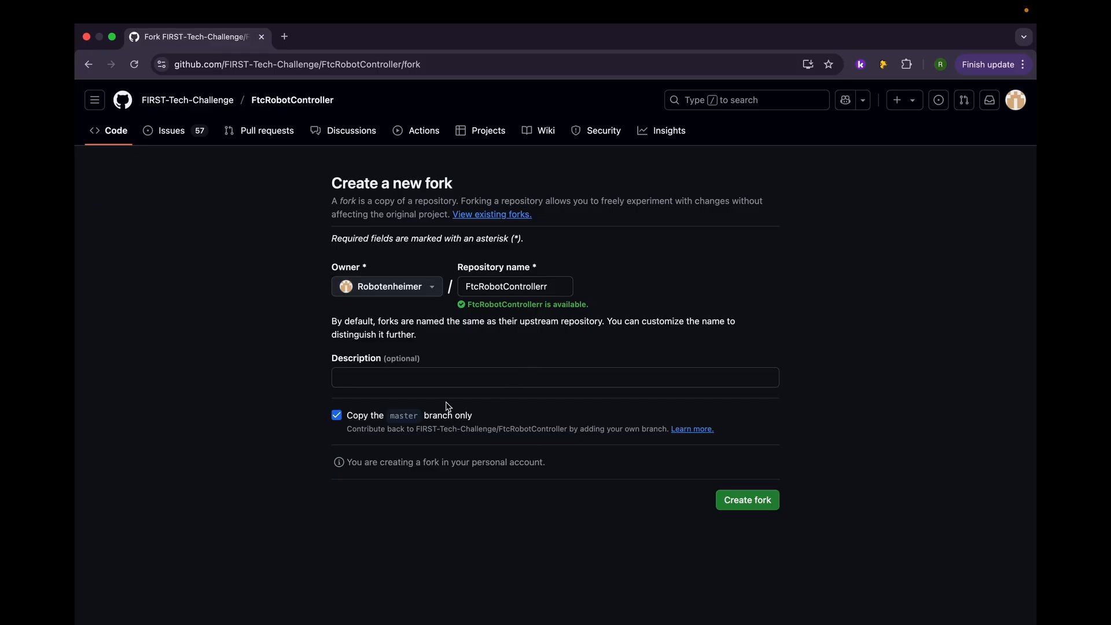
pyautogui.click(739, 498)
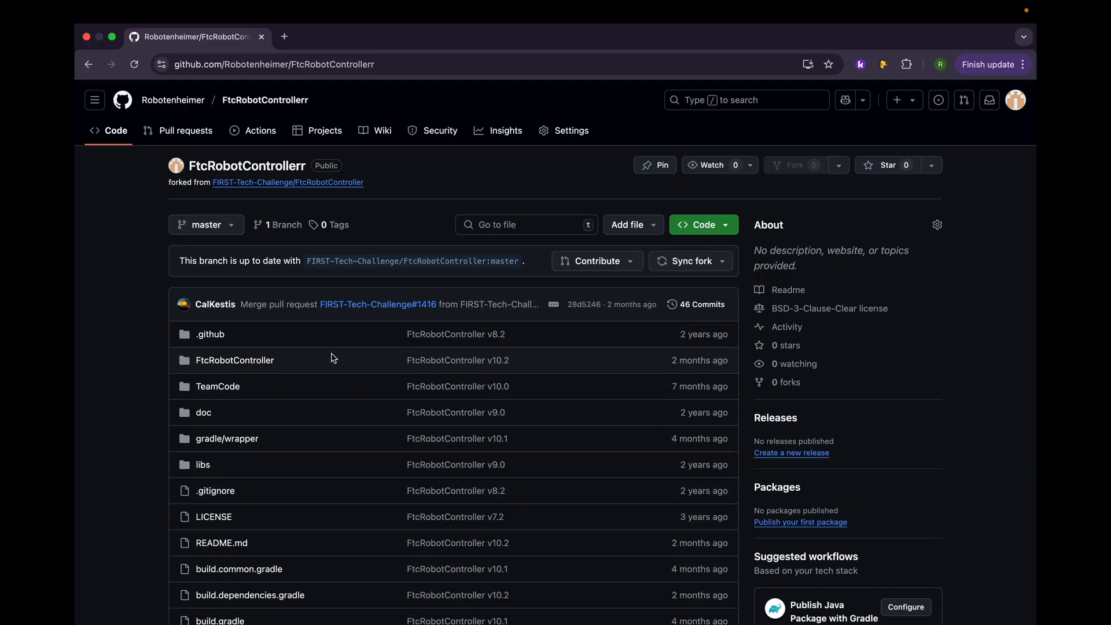
# Step: Review the new fork's page, including the source repository it was forked from and its file list
pyautogui.scroll(-1, 153, 393)
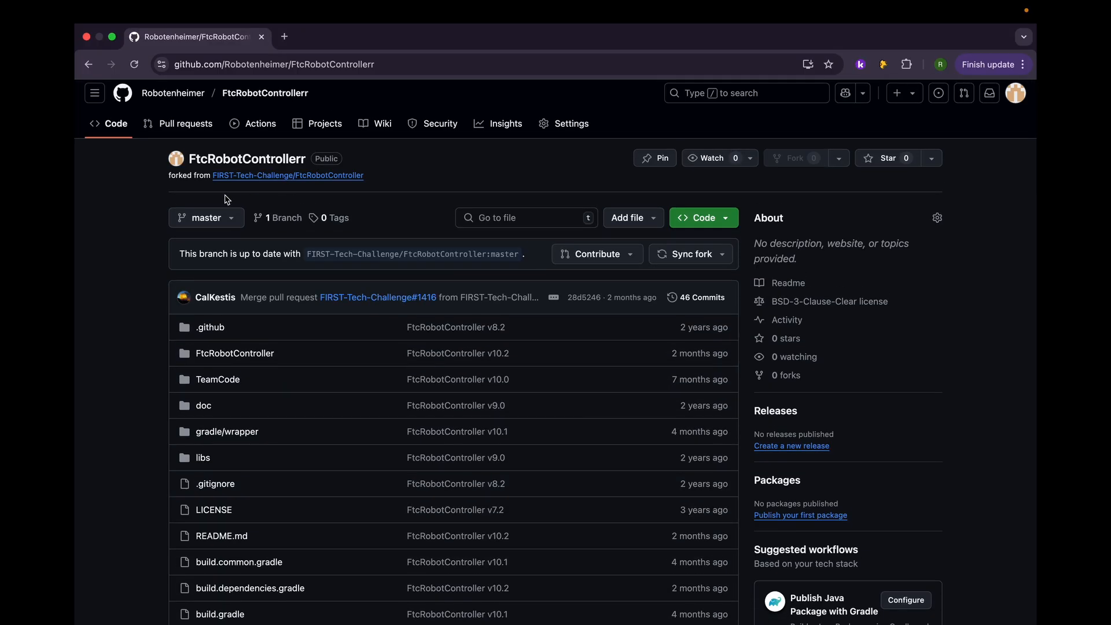
pyautogui.moveTo(324, 176)
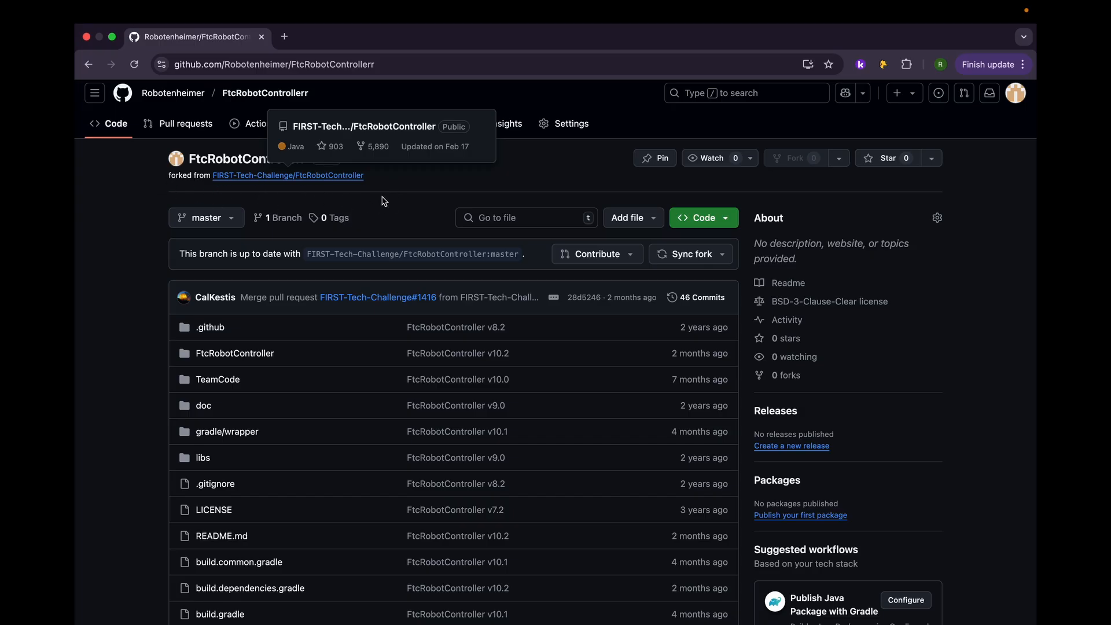
pyautogui.scroll(-5, 557, 232)
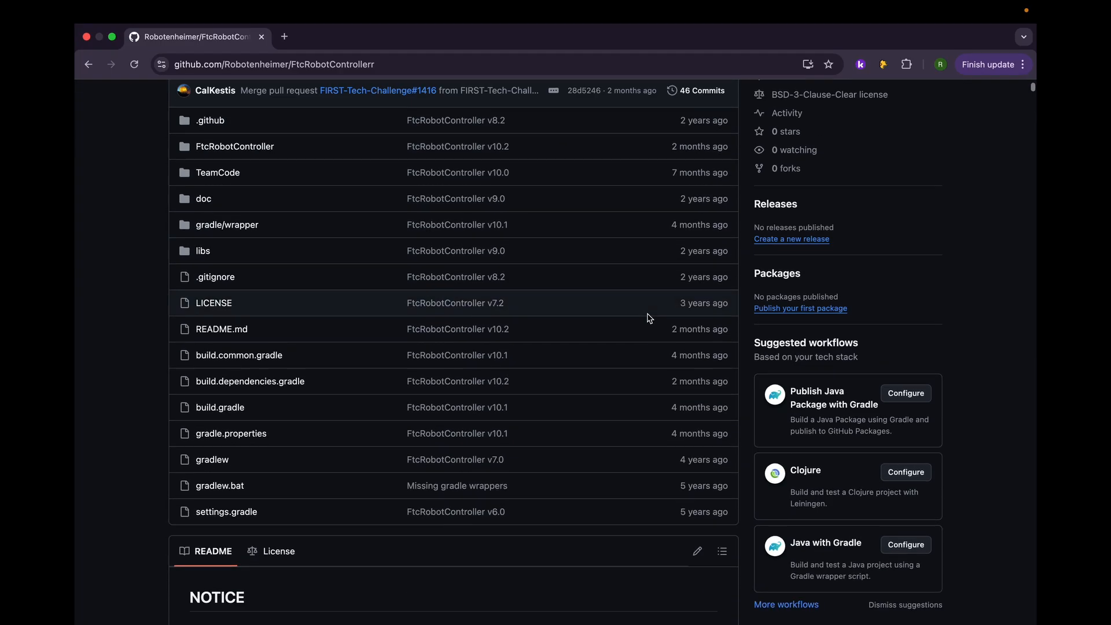
pyautogui.scroll(4, 650, 318)
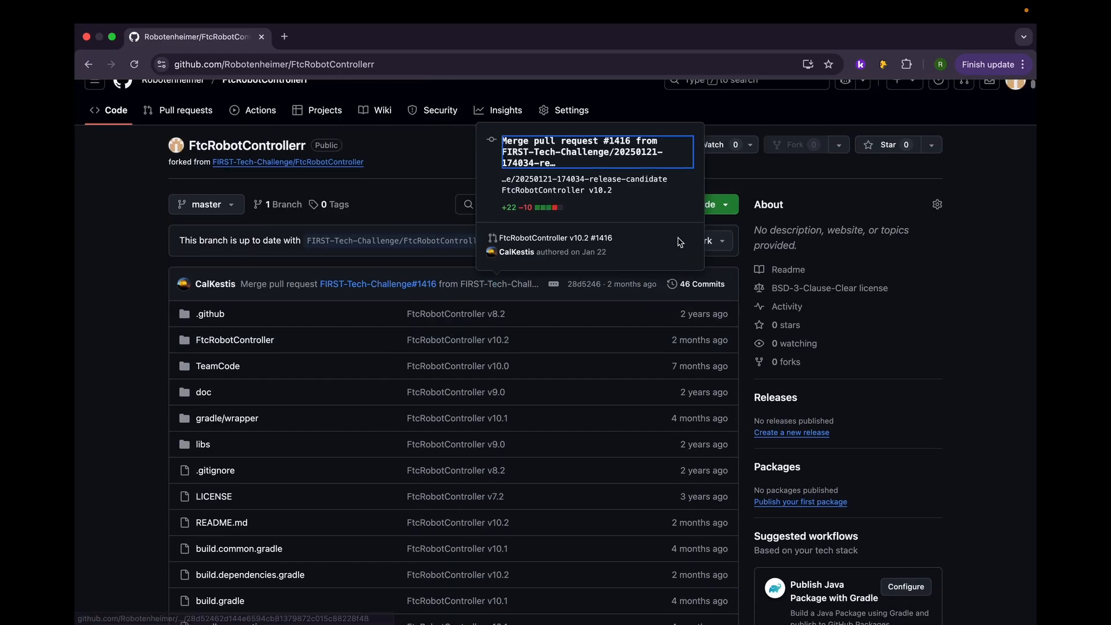
pyautogui.scroll(2, 676, 243)
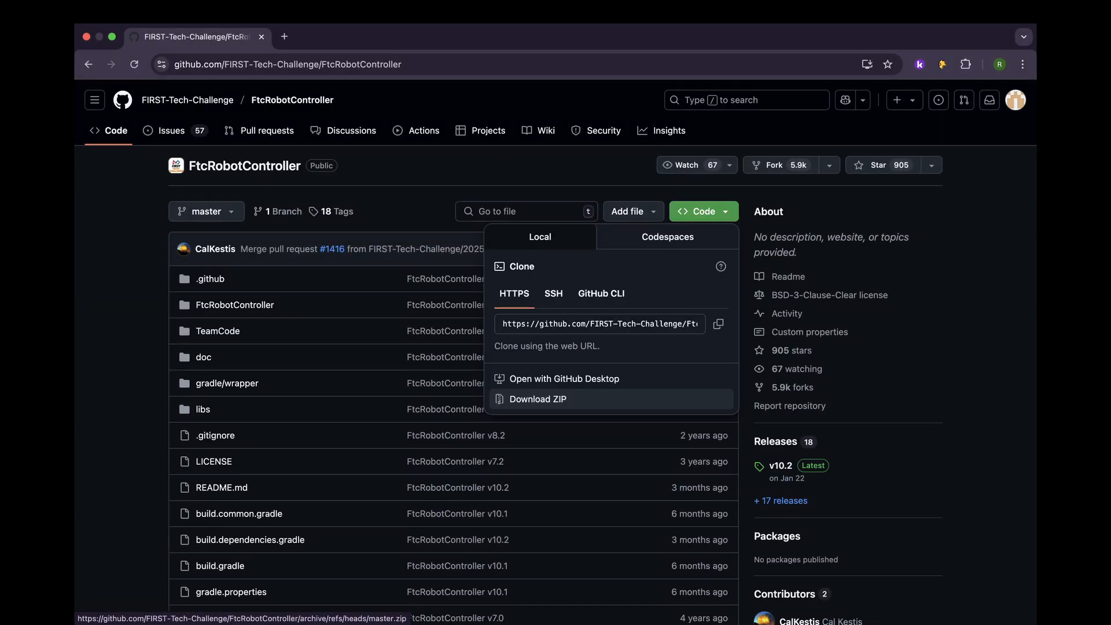
# Step: Download the original FtcRobotController repository as a ZIP and start a new repository named private
pyautogui.click(538, 399)
pyautogui.click(124, 103)
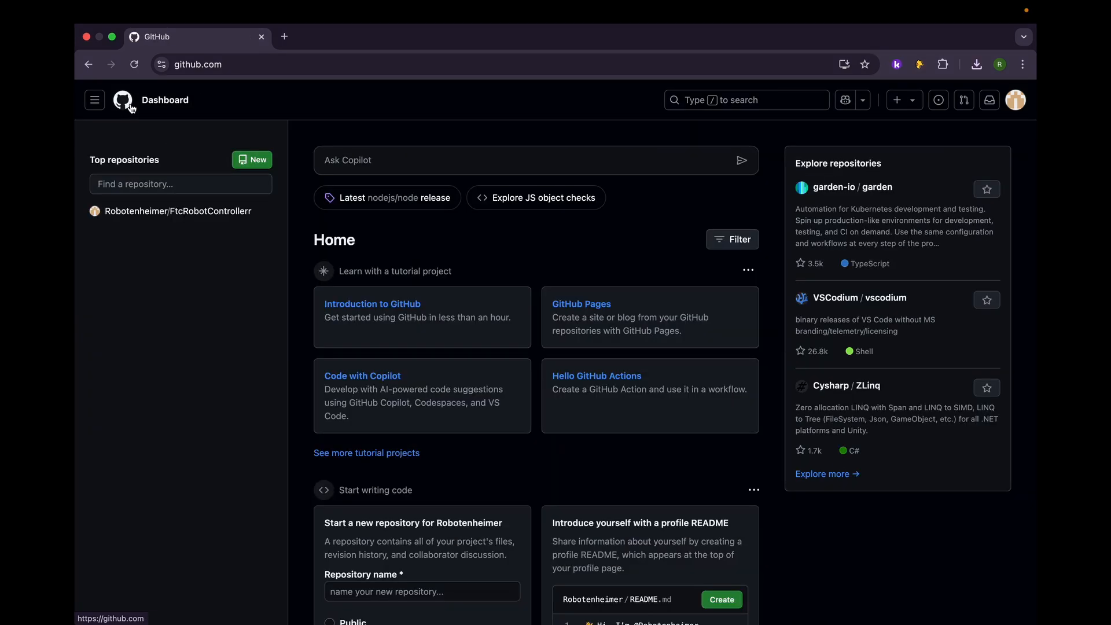
pyautogui.click(243, 162)
pyautogui.click(484, 253)
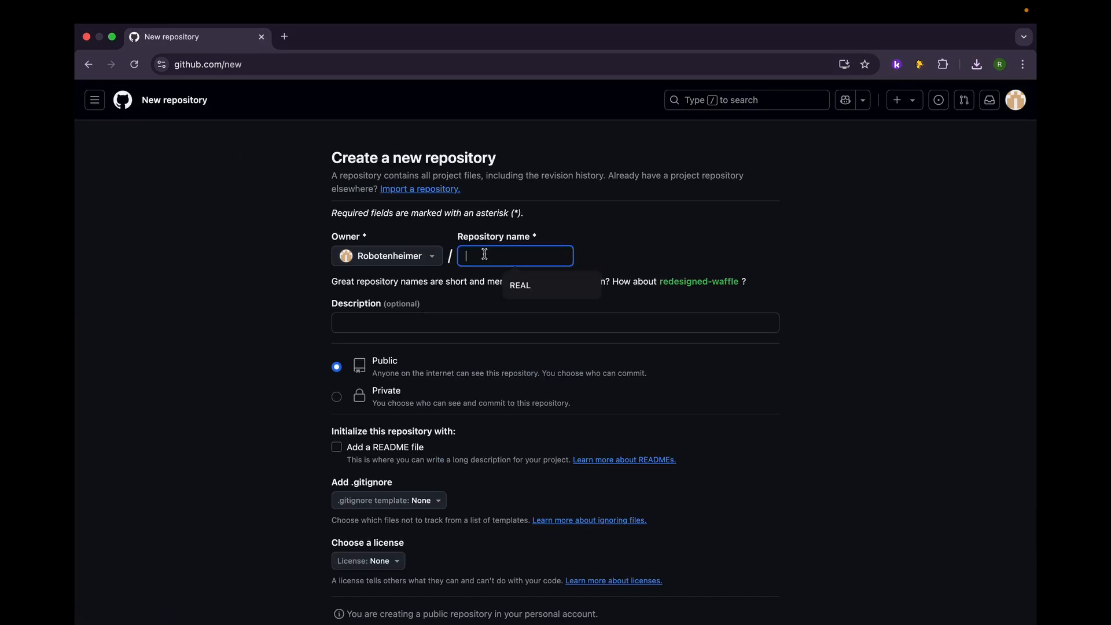
pyautogui.write('private')
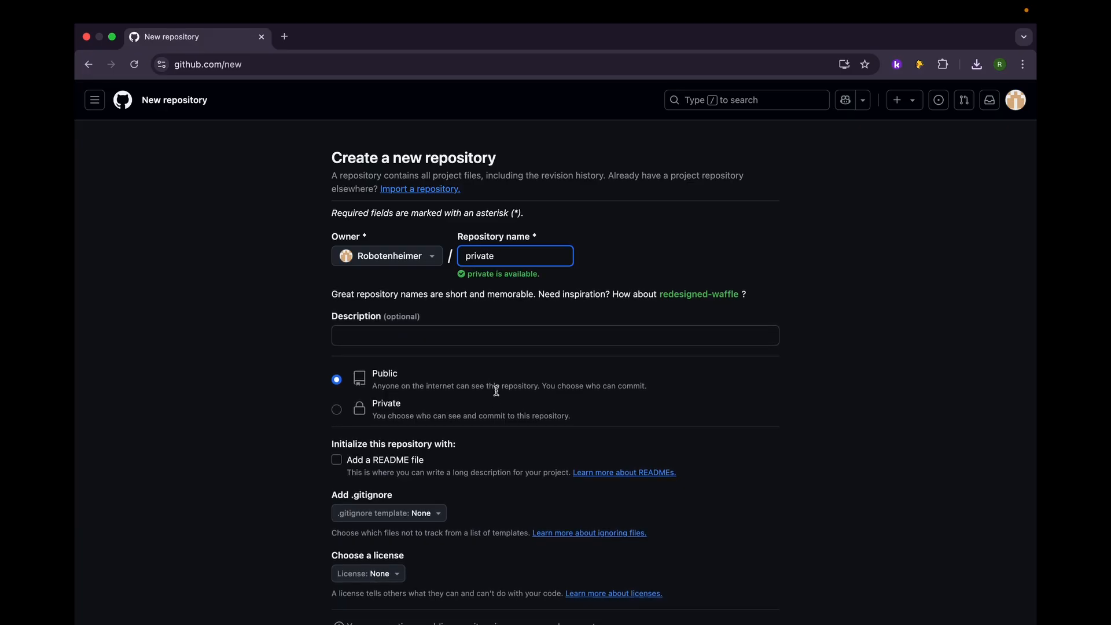
# Step: Set the new repository's visibility to Private and create it without a README, .gitignore template or license
pyautogui.scroll(-2, 492, 393)
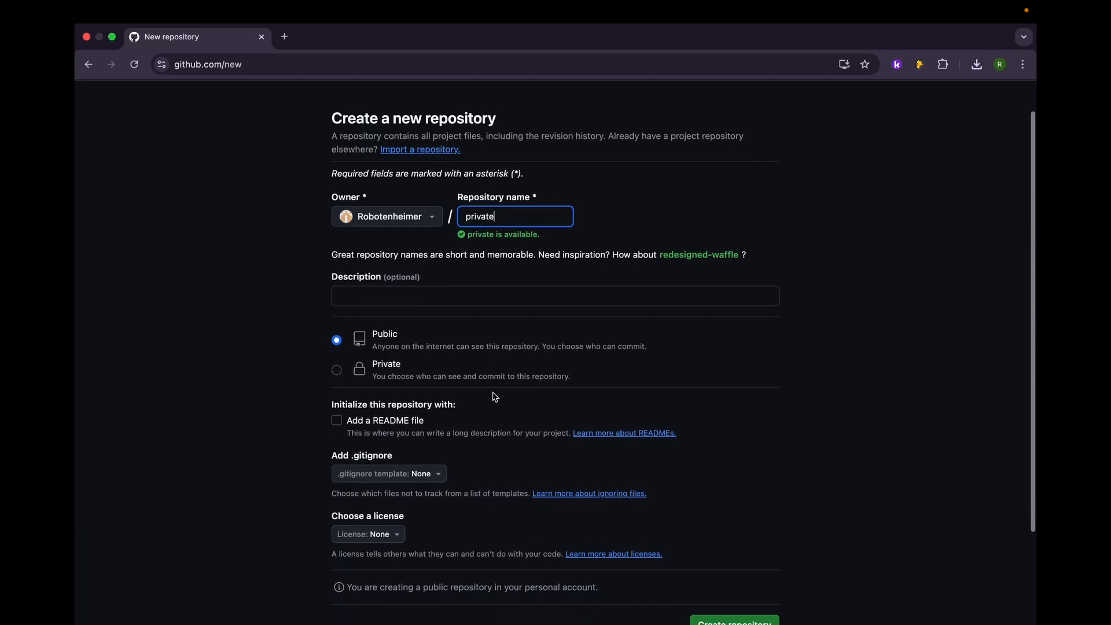
pyautogui.click(343, 342)
pyautogui.click(338, 341)
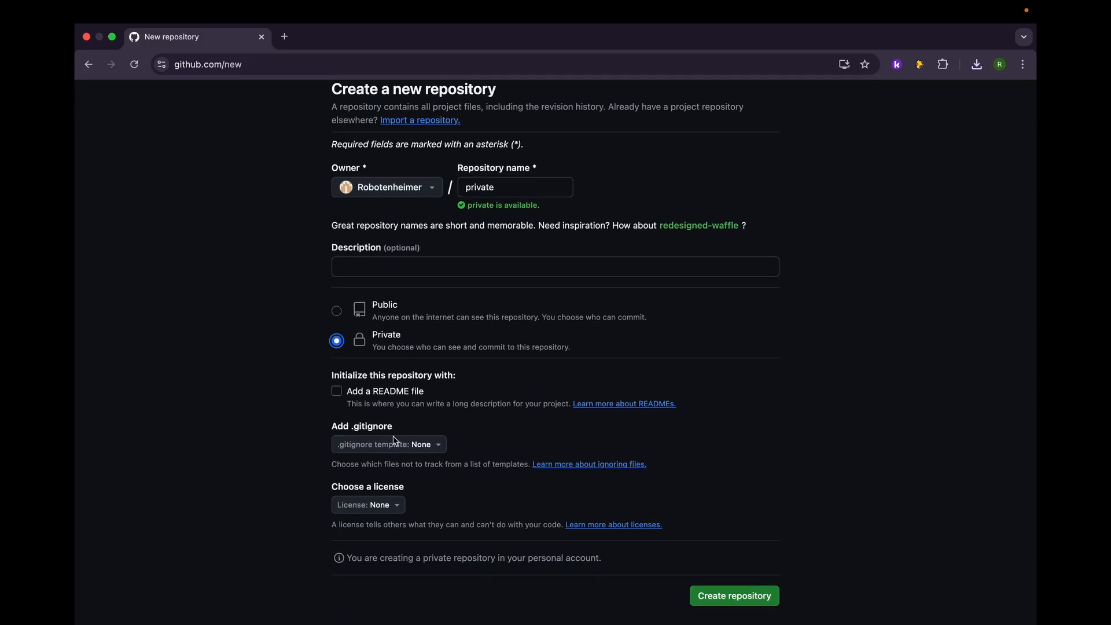
pyautogui.scroll(-2, 394, 436)
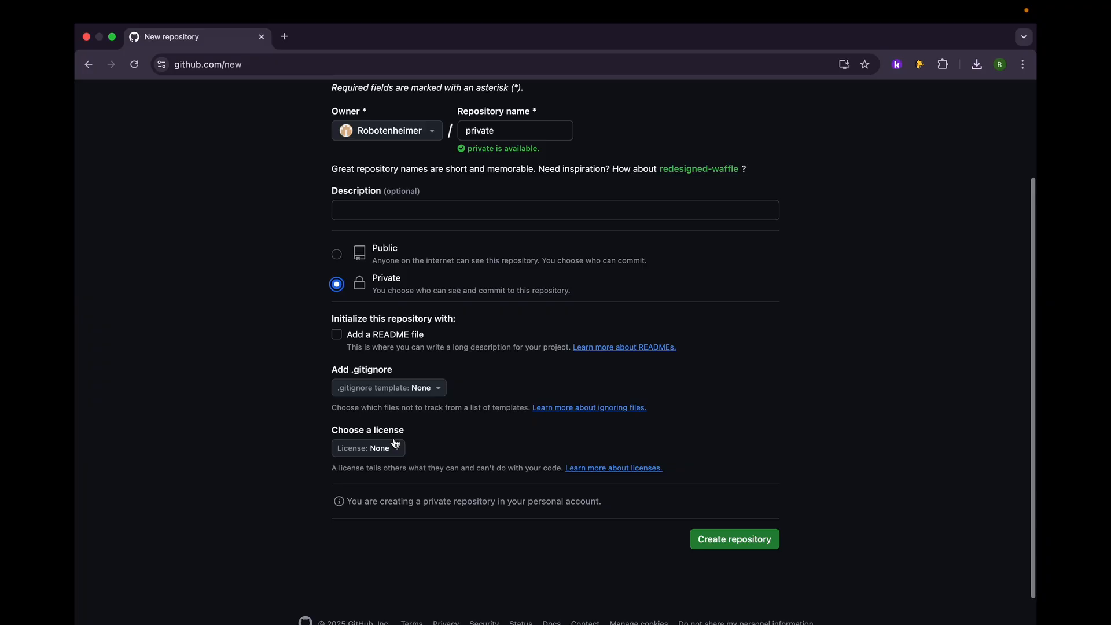
pyautogui.click(726, 527)
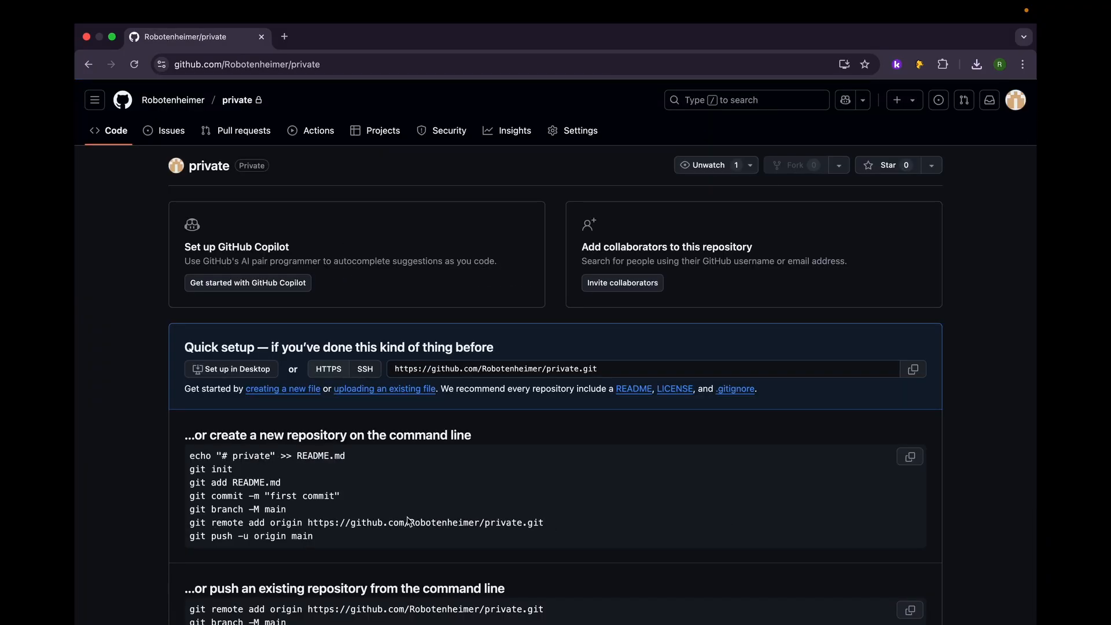
# Step: Upload all files and folders inside the local FtcRobotController-master folder, from TeamCode to build.common.gradle, to the empty private repository
pyautogui.click(414, 396)
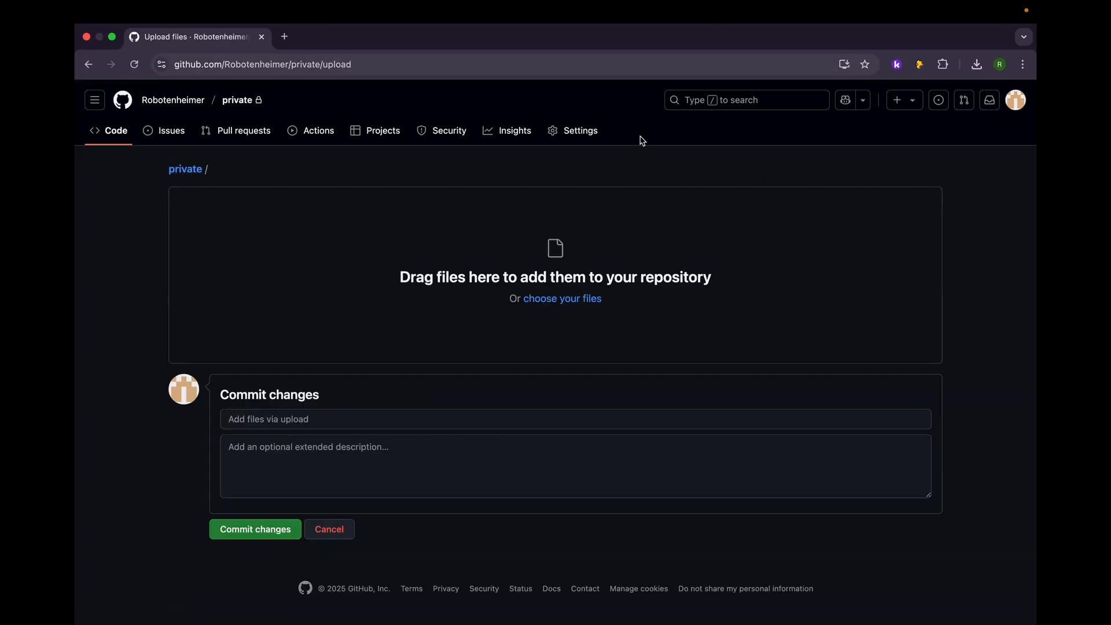
pyautogui.click(114, 38)
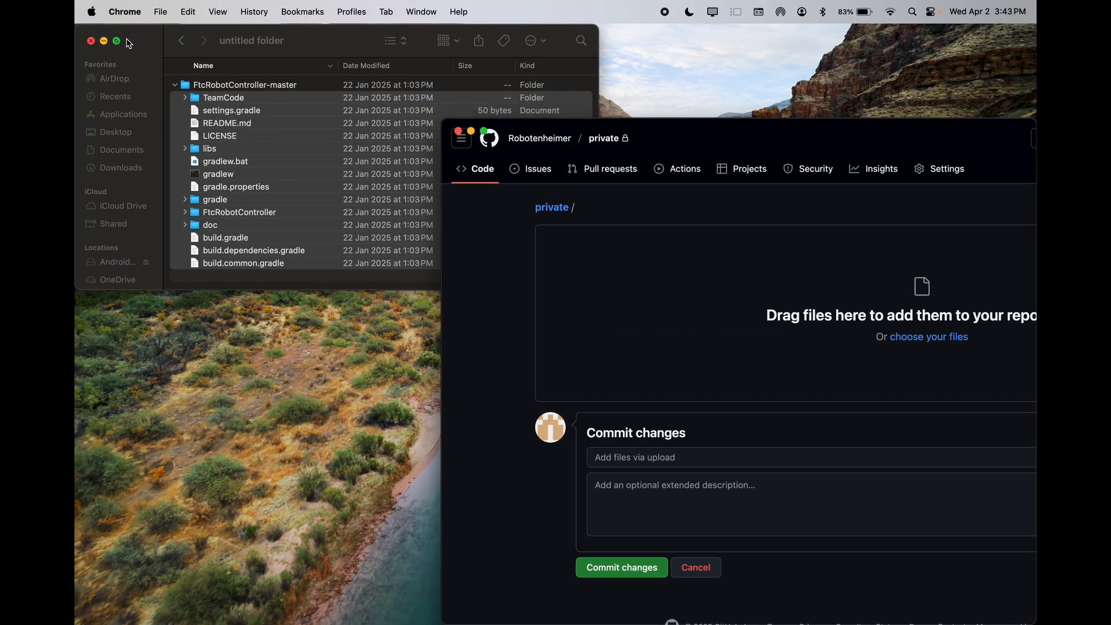
pyautogui.click(285, 108)
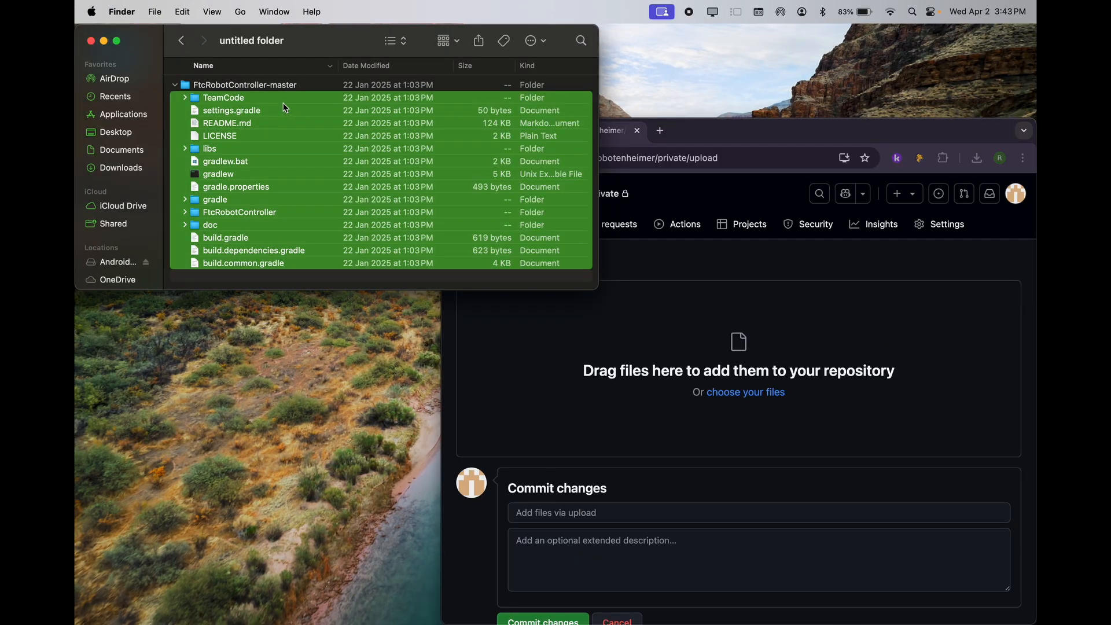
pyautogui.click(288, 87)
pyautogui.click(281, 98)
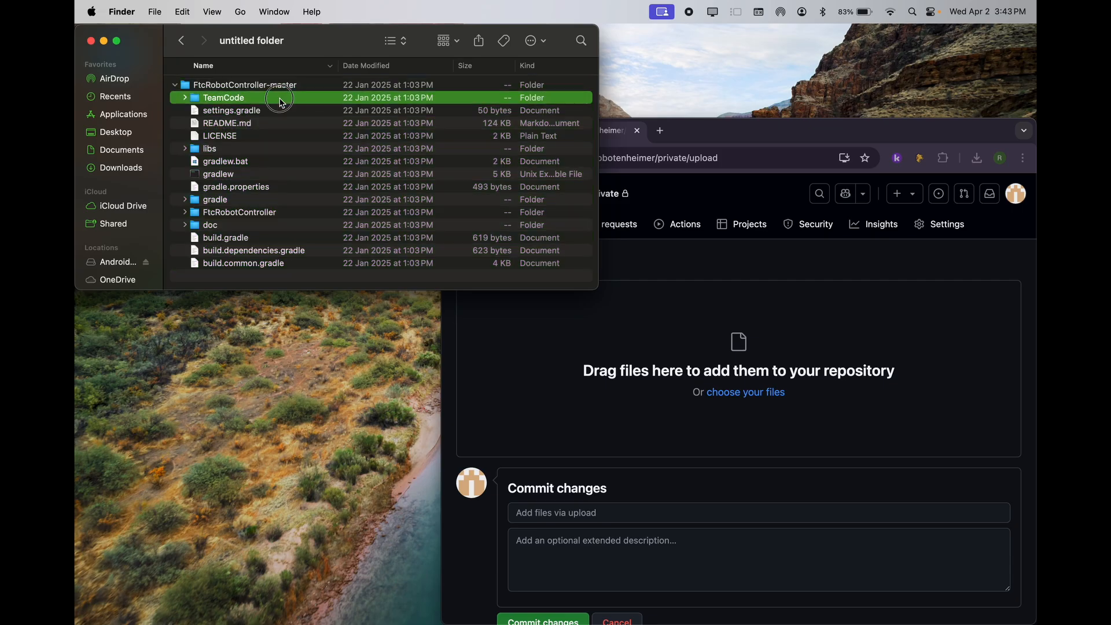
pyautogui.keyDown('shift'); pyautogui.click(260, 264); pyautogui.keyUp('shift')
pyautogui.moveTo(308, 212); pyautogui.dragTo(616, 346)
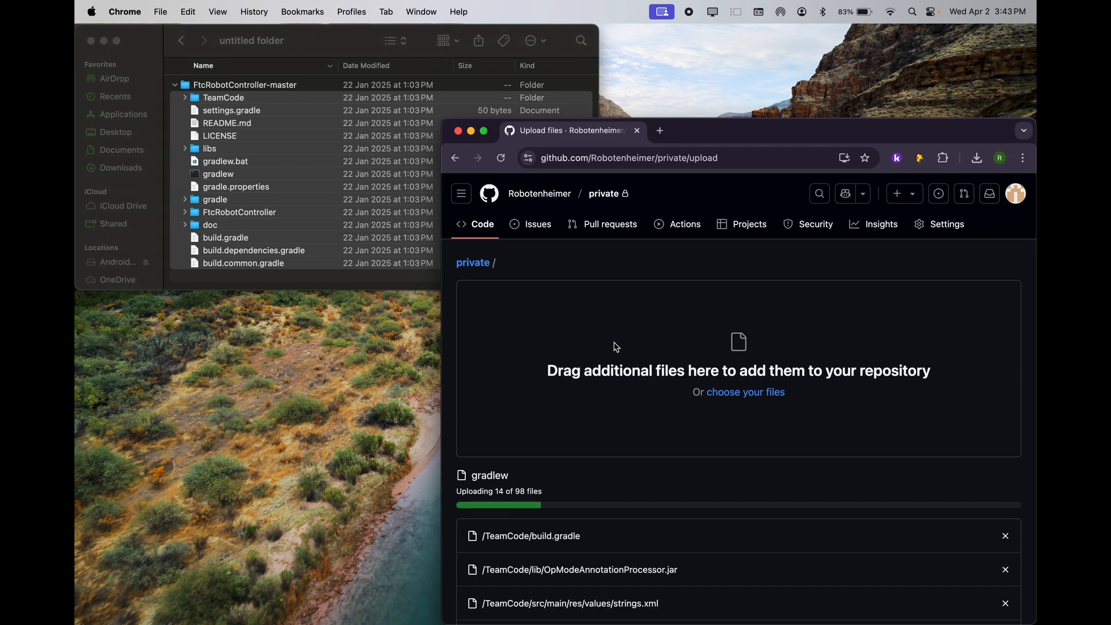
# Step: Commit the uploaded project files to the private repository with the default message and look over its page
pyautogui.click(485, 132)
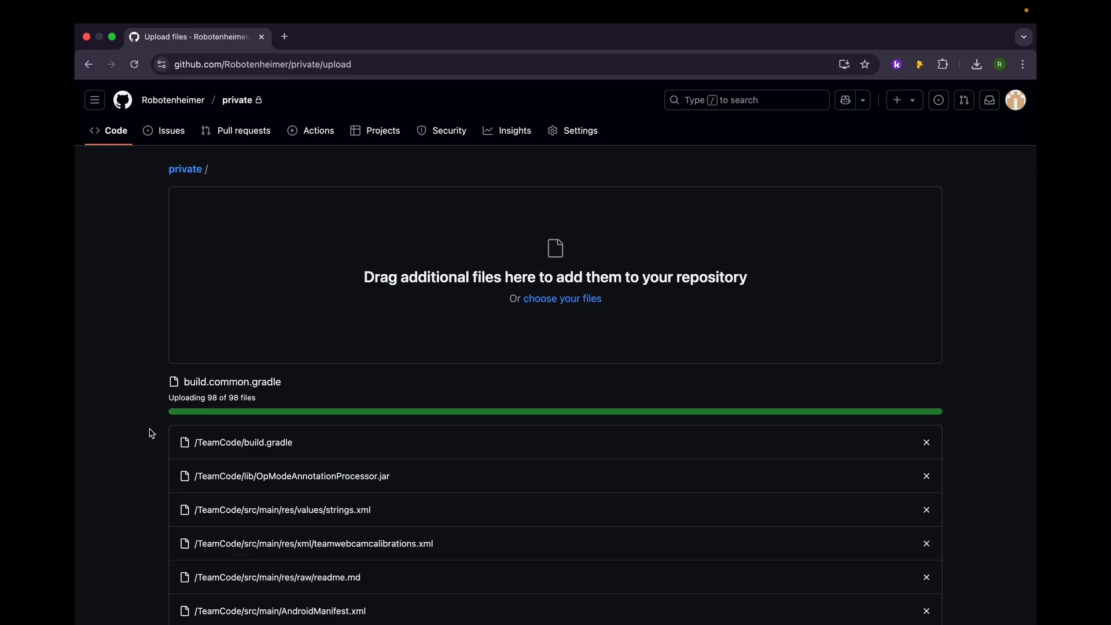
pyautogui.scroll(-20, 151, 433)
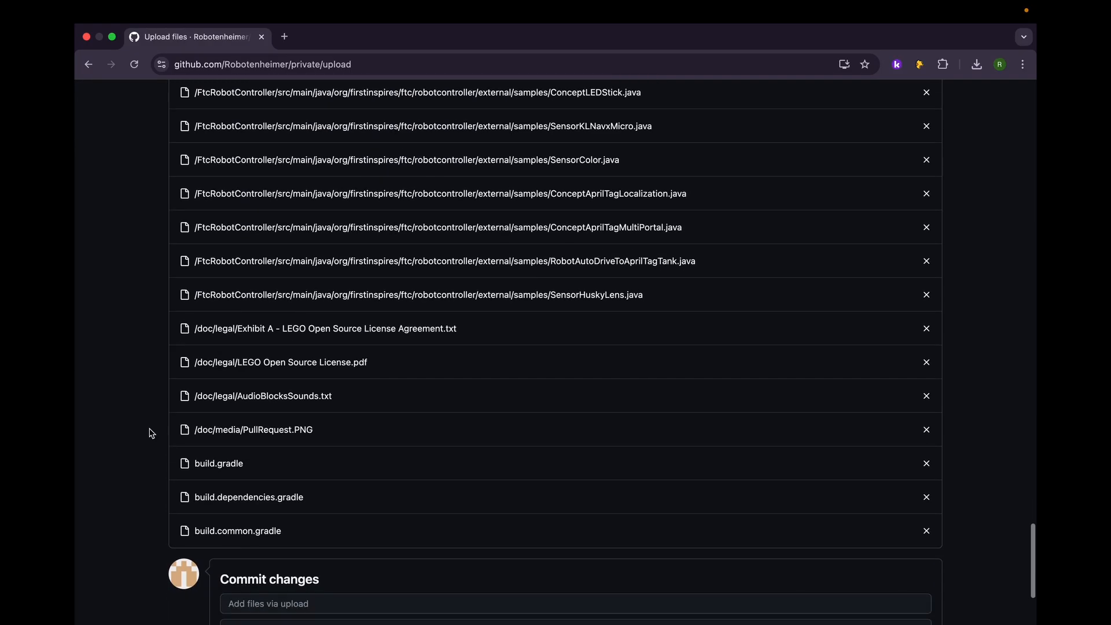
pyautogui.click(293, 532)
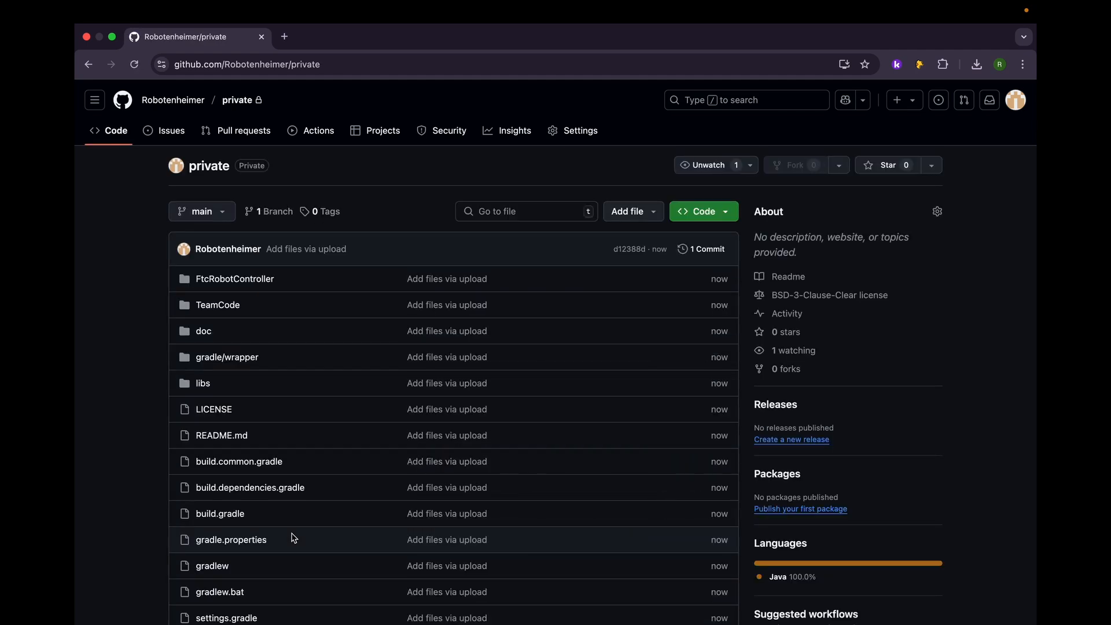
pyautogui.scroll(-15, 118, 403)
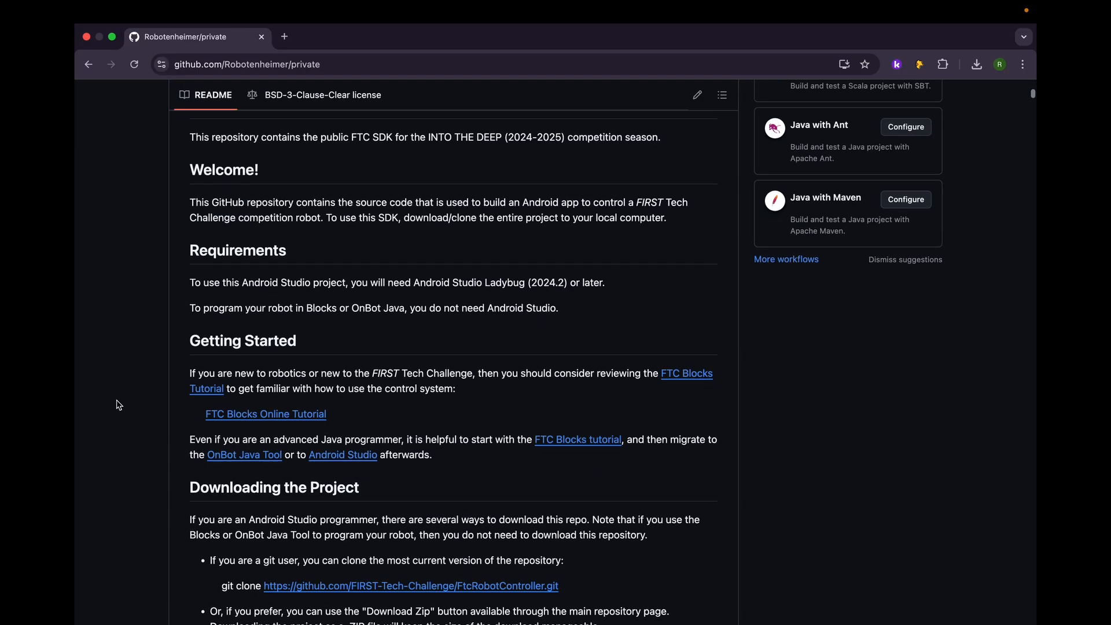
pyautogui.scroll(1, 121, 397)
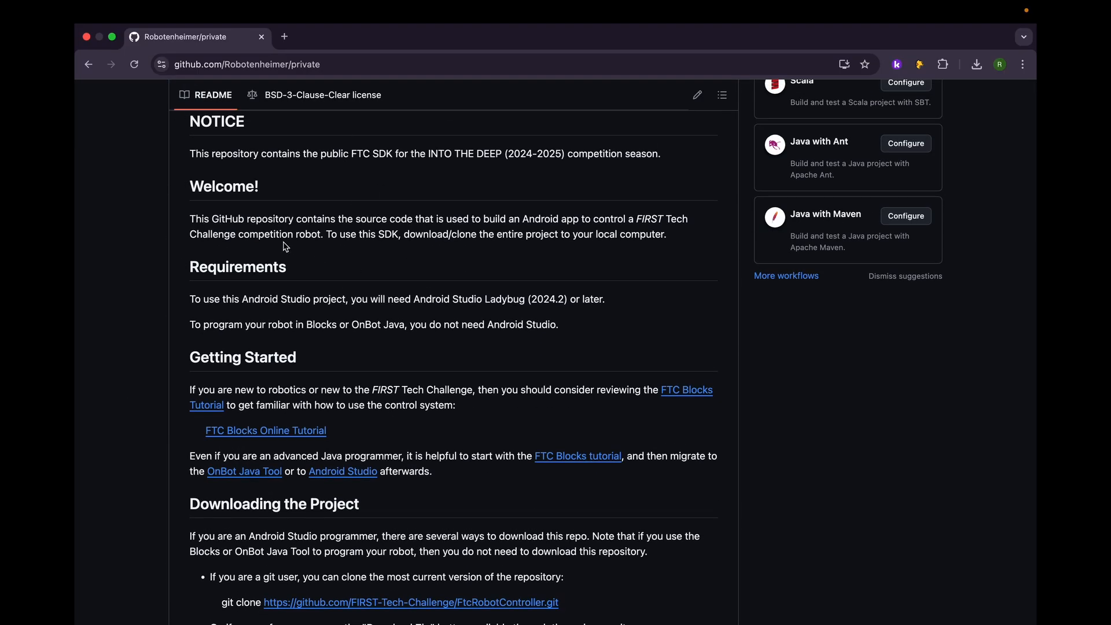
pyautogui.scroll(15, 284, 247)
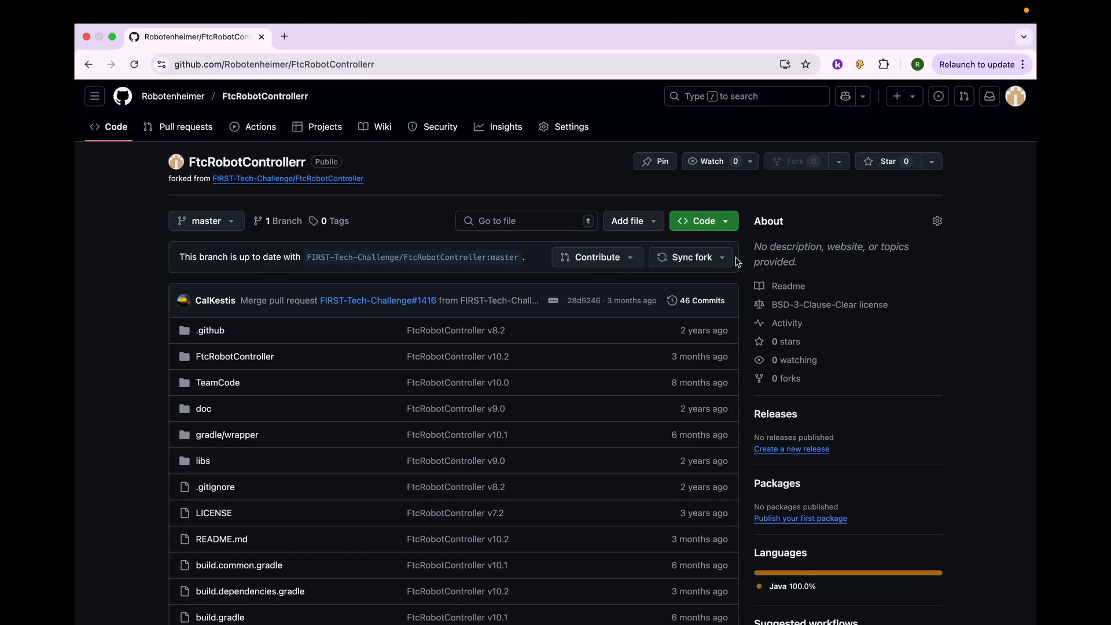
# Step: Copy the HTTPS clone URL of the public fork FtcRobotControllerr
pyautogui.click(733, 229)
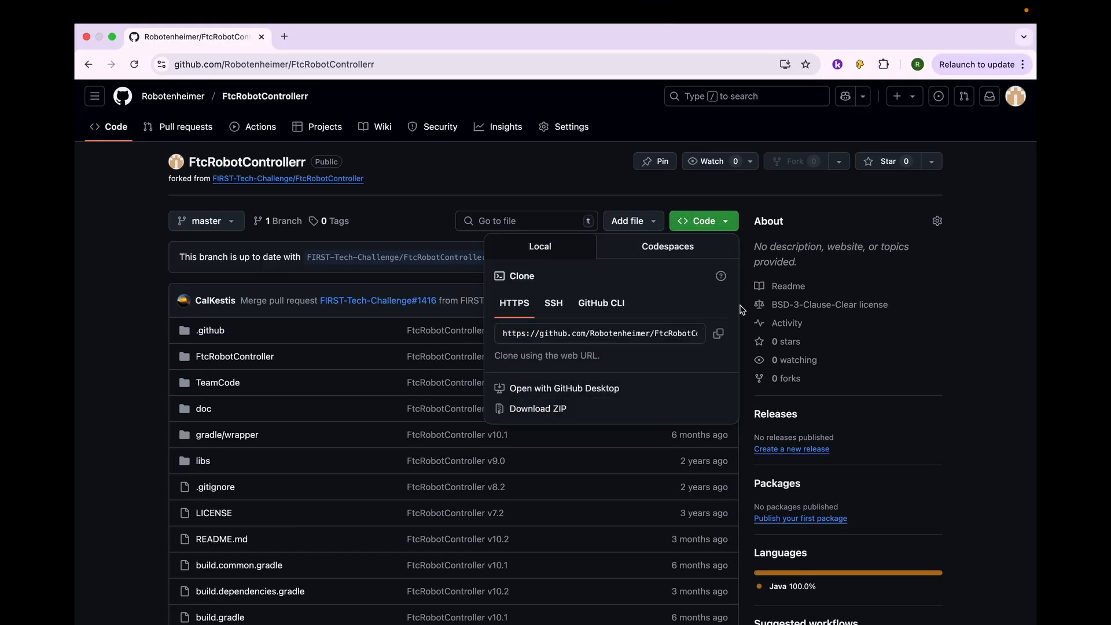
pyautogui.click(720, 335)
pyautogui.click(877, 349)
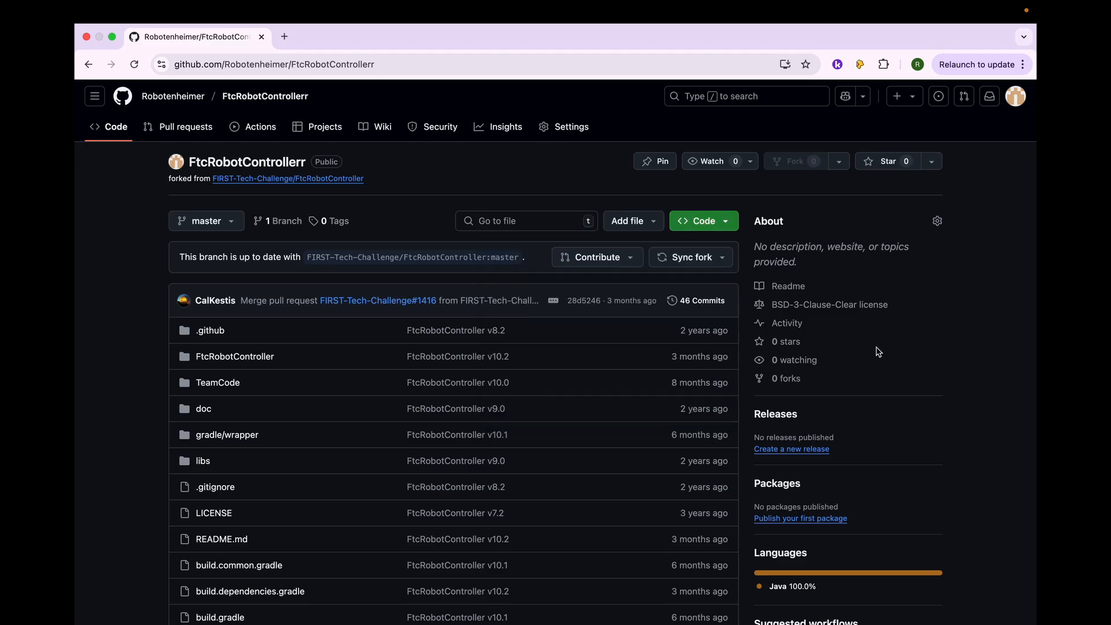
# Step: Switch to Android Studio, clone the fork from the copied URL into the suggested AndroidStudioProjects/FtcRobotControllerr directory, and trust the project
pyautogui.hotkey('ctrl', 'Right')
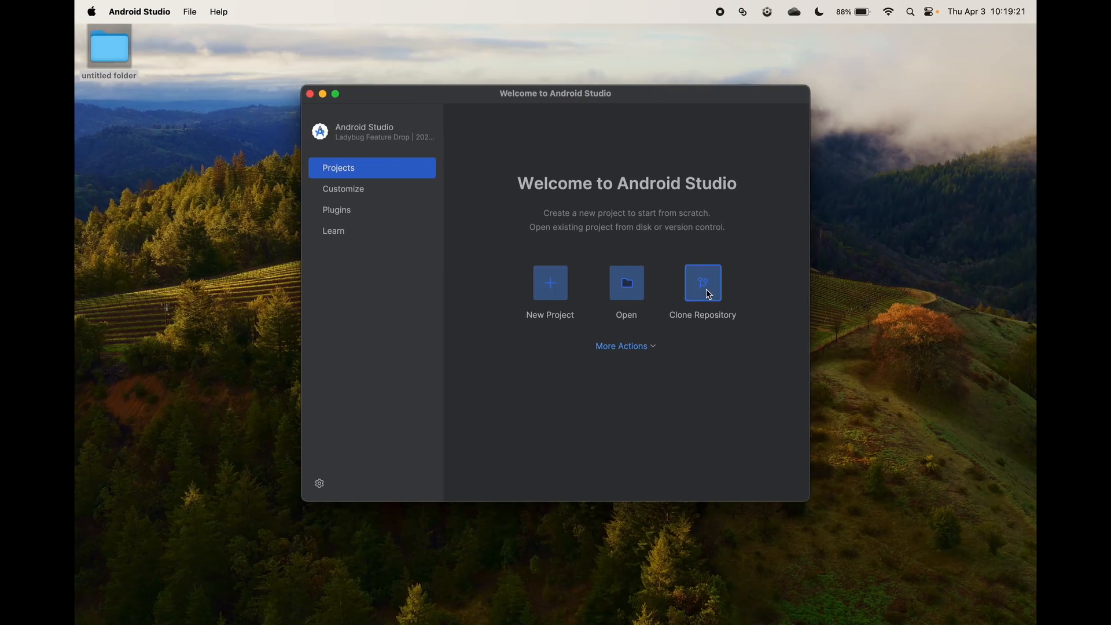
pyautogui.click(709, 293)
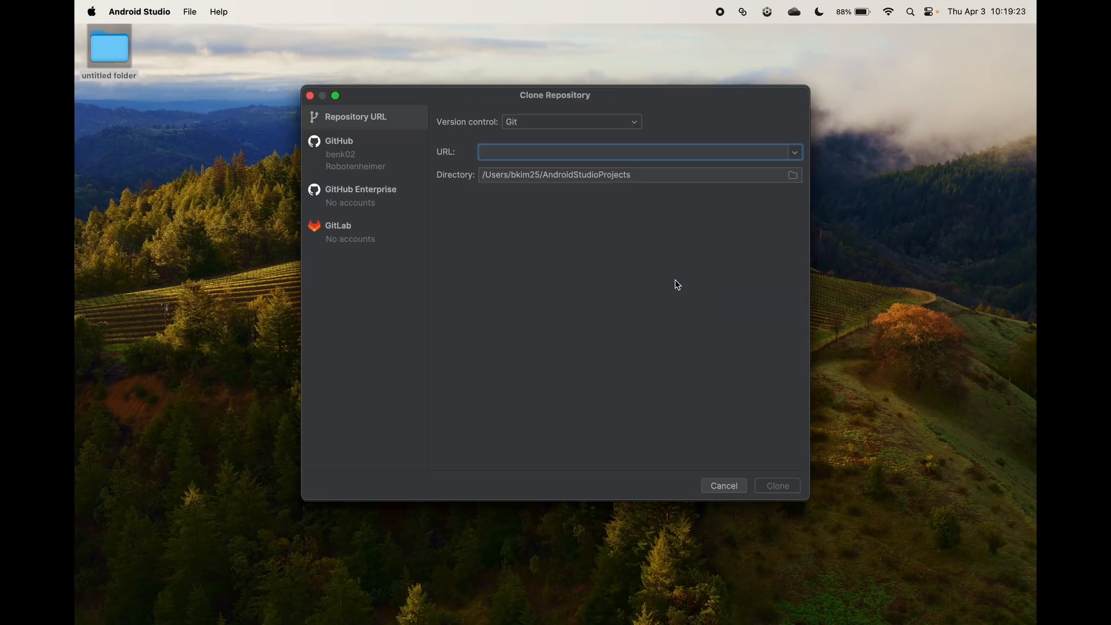
pyautogui.press('super+v')
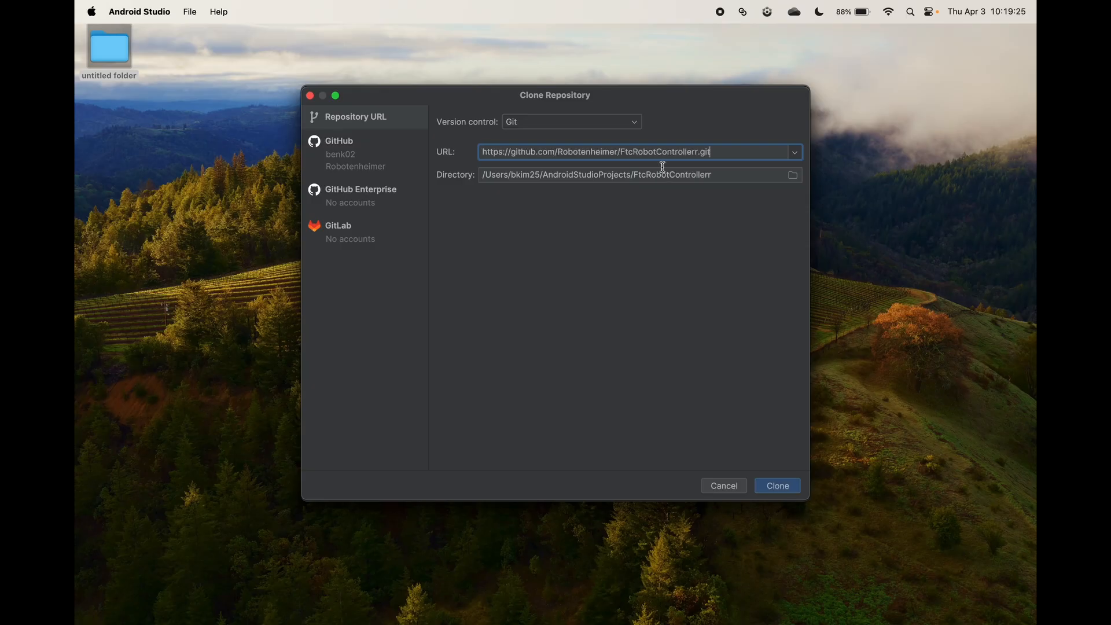
pyautogui.click(768, 489)
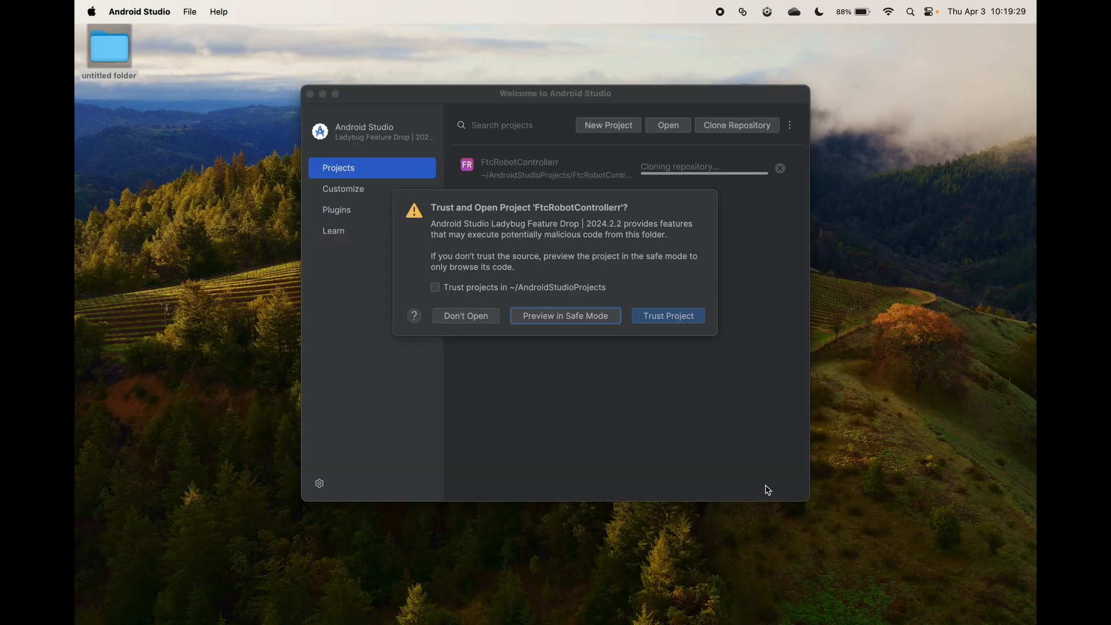
pyautogui.click(668, 316)
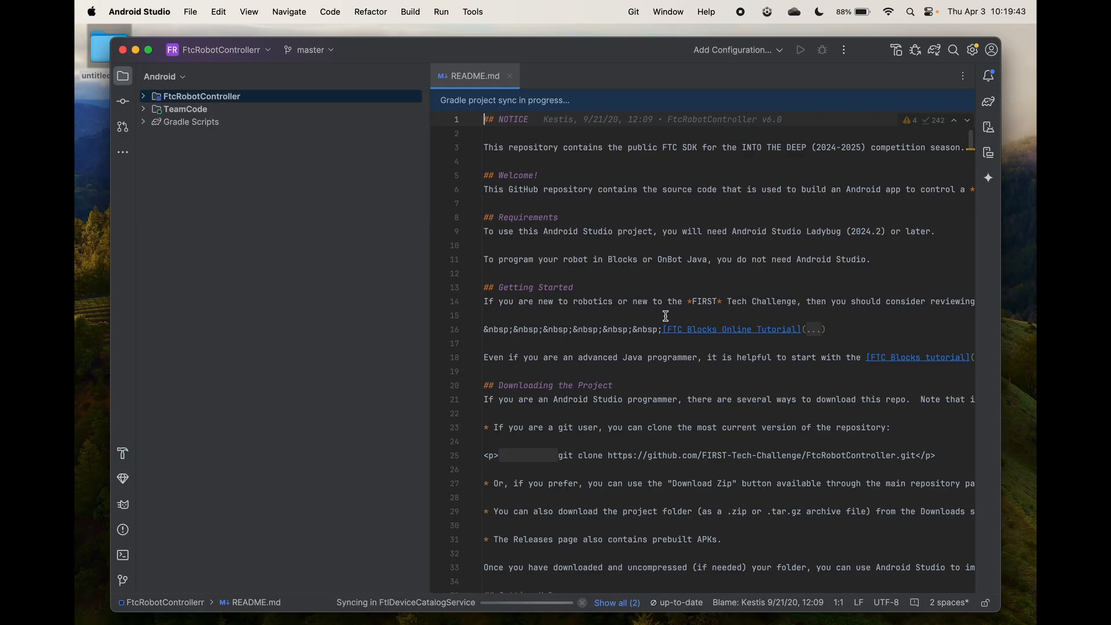
# Step: Expand the TeamCode module's java folder, look through the readme.md in org.firstinspires.ftc.teamcode, and close the file
pyautogui.click(144, 110)
pyautogui.click(155, 134)
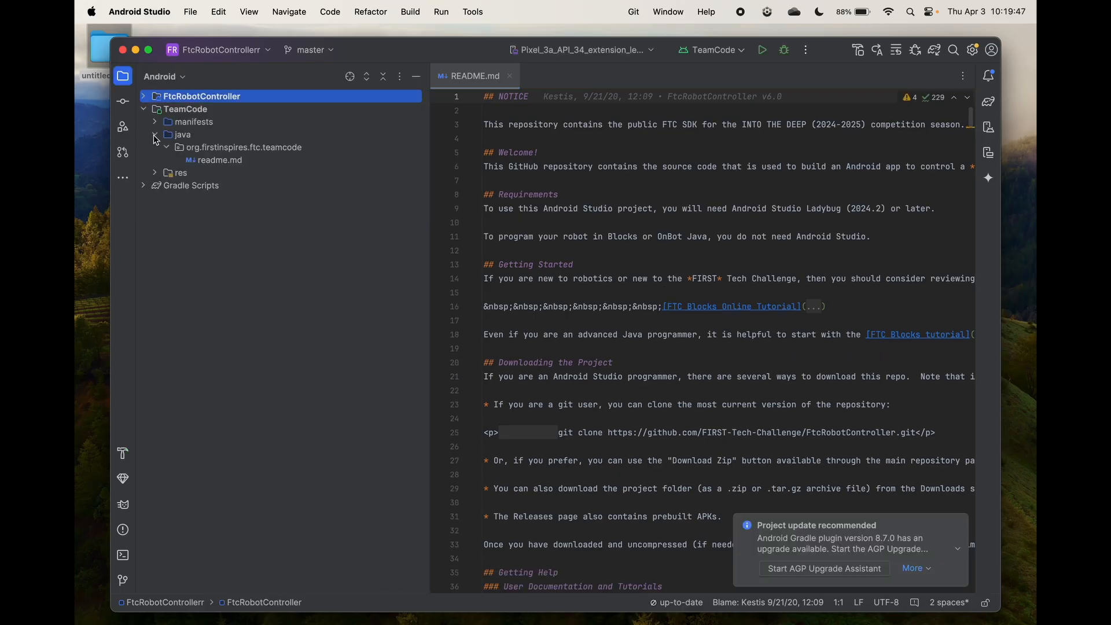
pyautogui.doubleClick(213, 162)
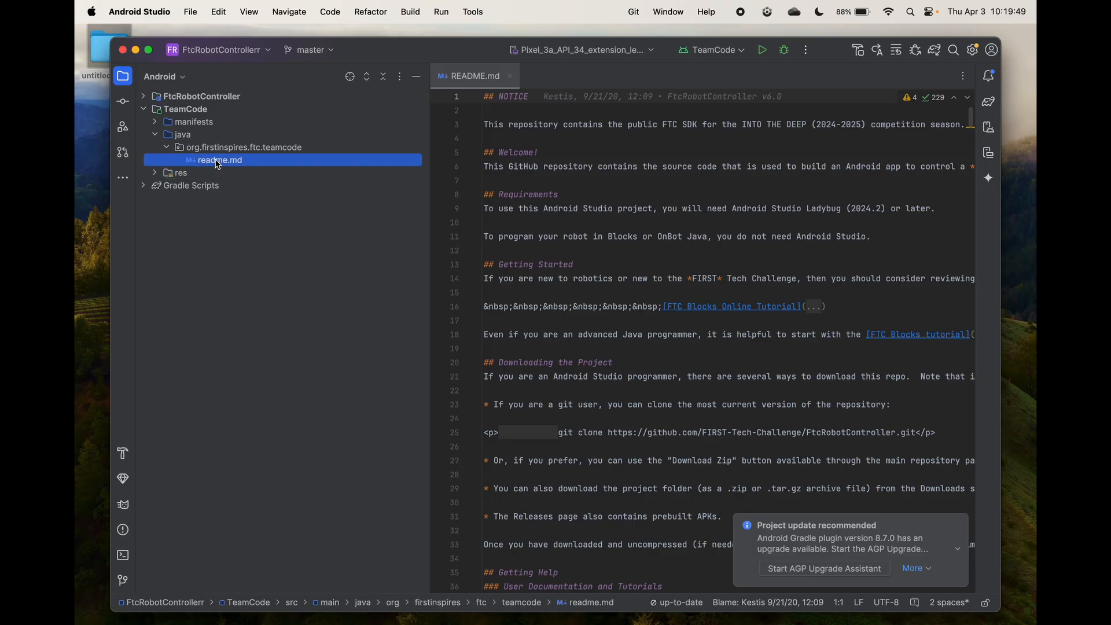
pyautogui.scroll(-10, 544, 198)
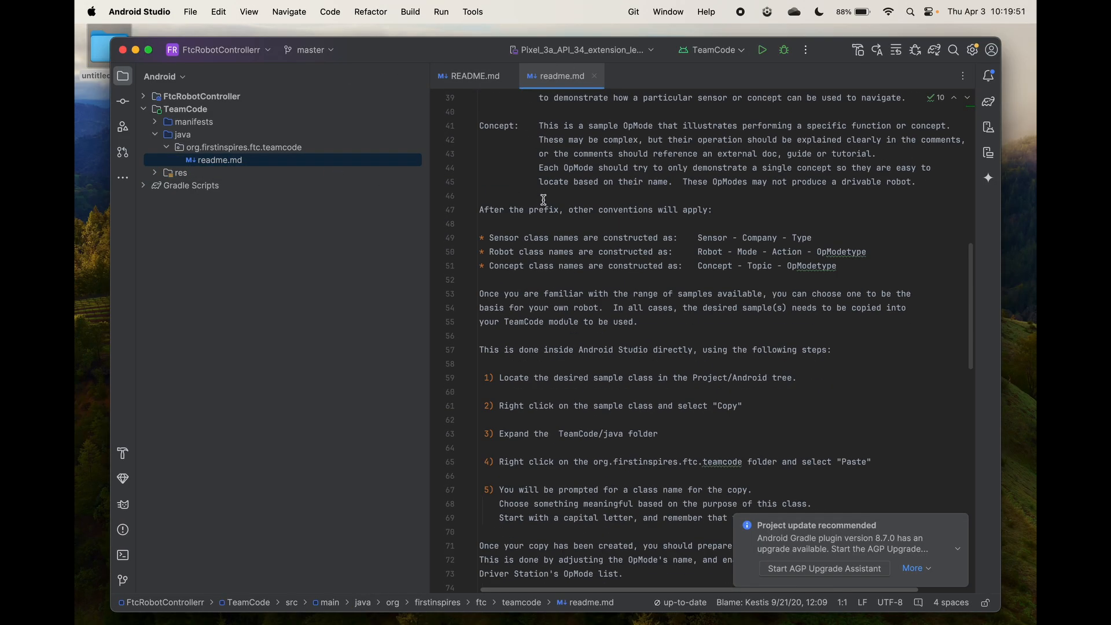
pyautogui.scroll(10, 550, 173)
pyautogui.click(592, 77)
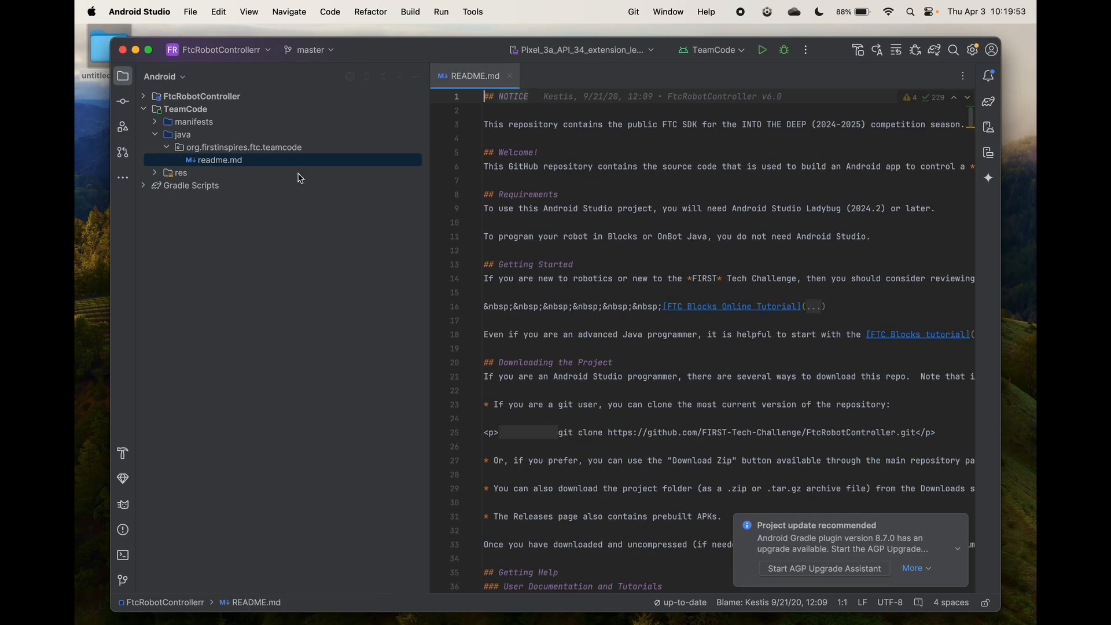
pyautogui.click(151, 97)
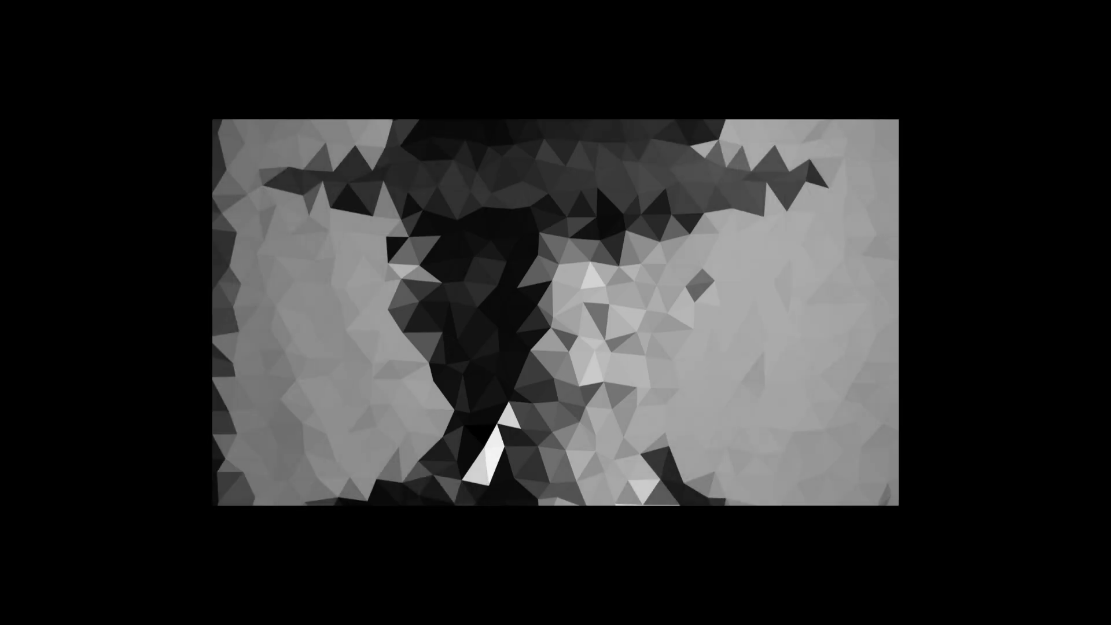